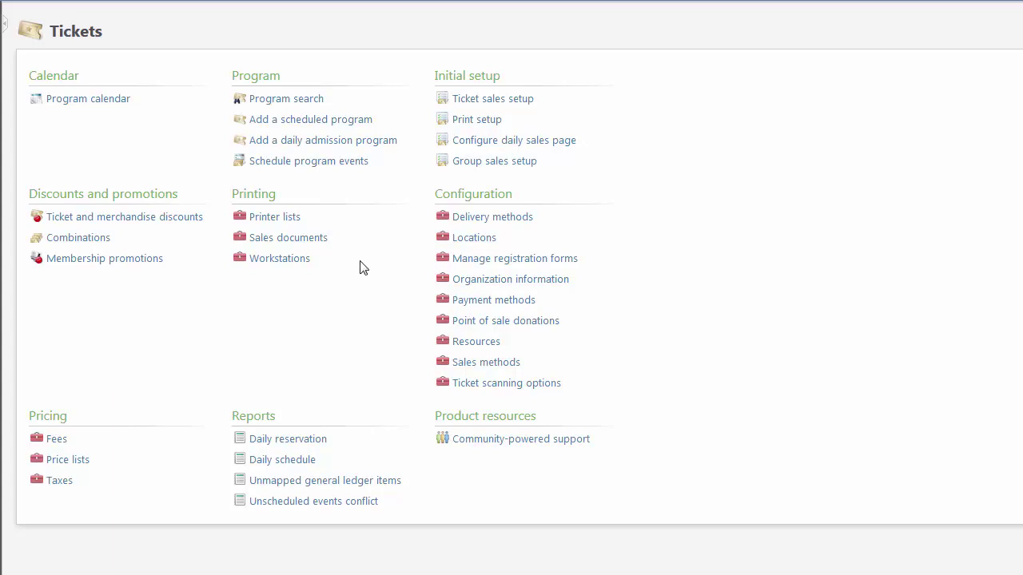
Download the Default Ticket Template's SVG file from the sales document templates and open the downloaded copy in Inkscape
left_click(329, 239)
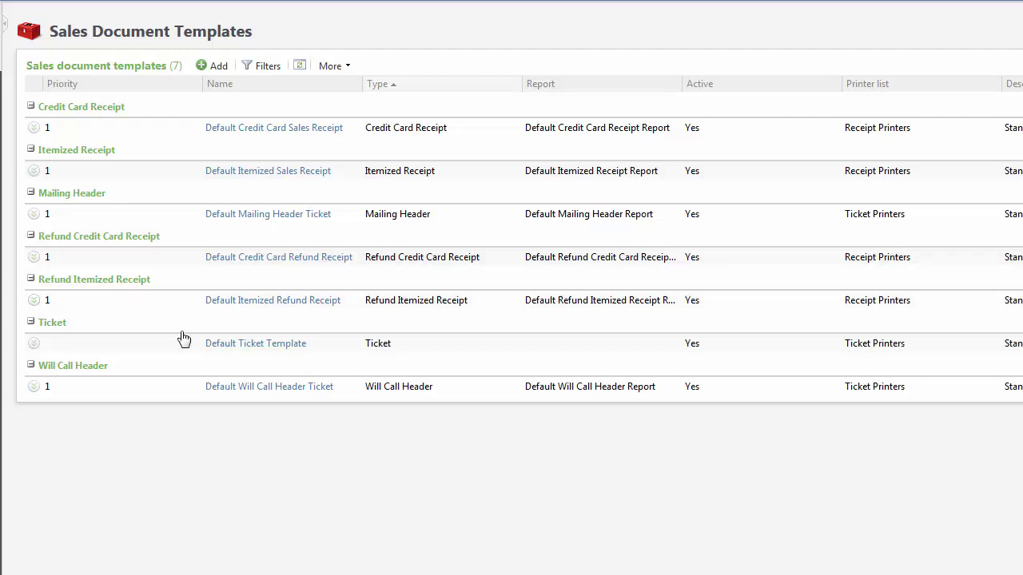
left_click(33, 344)
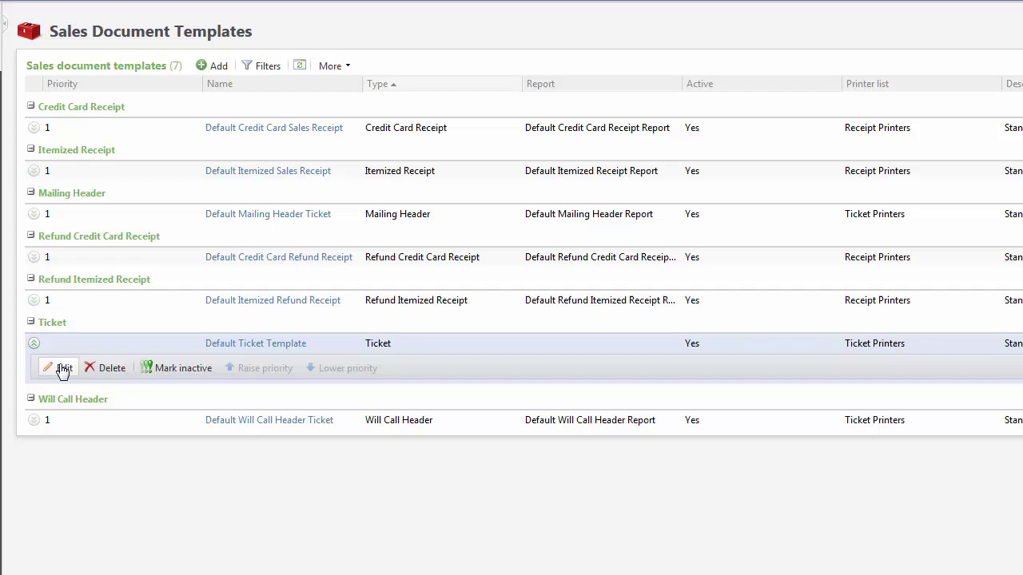
left_click(62, 369)
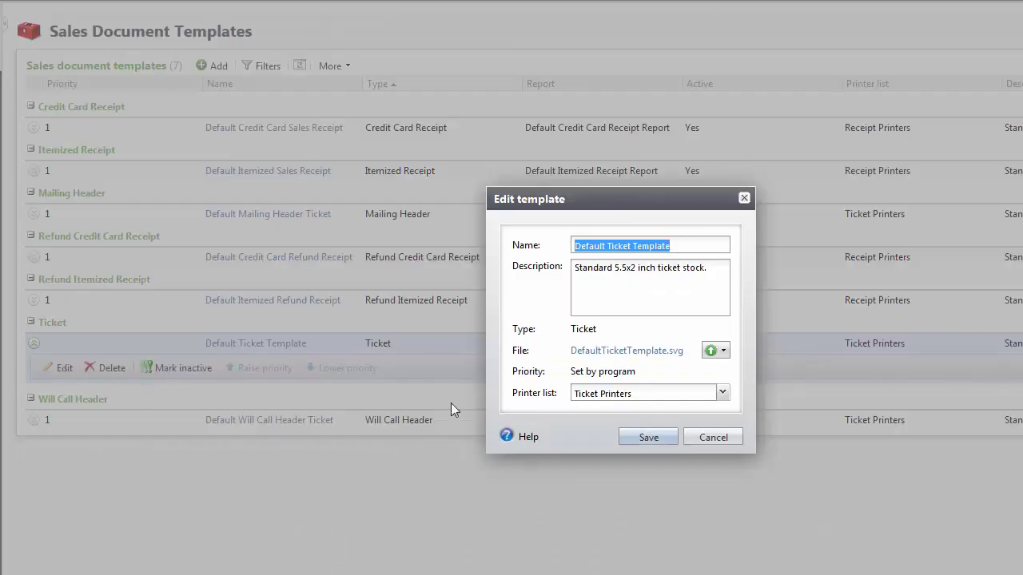
left_click(588, 353)
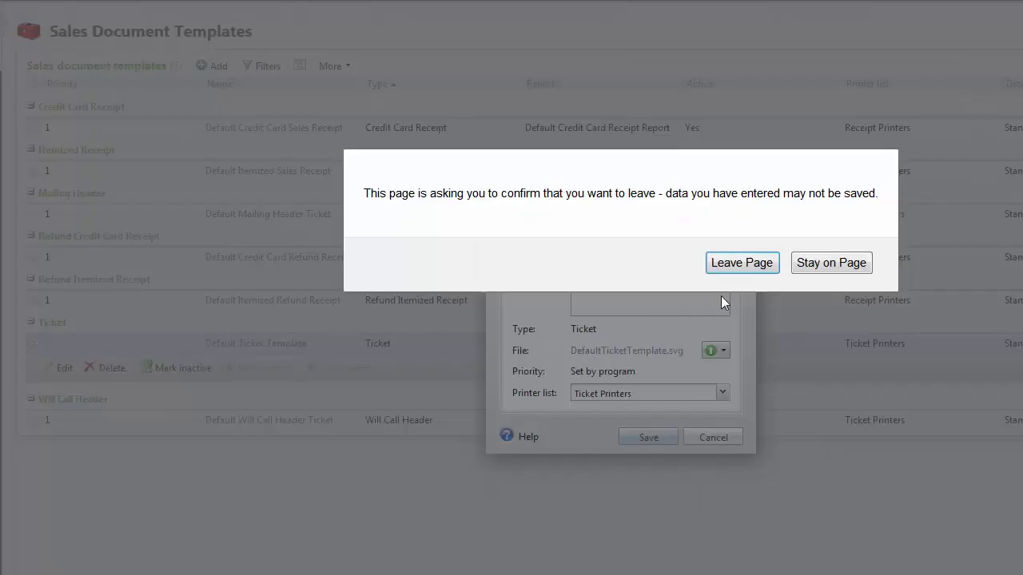
left_click(734, 263)
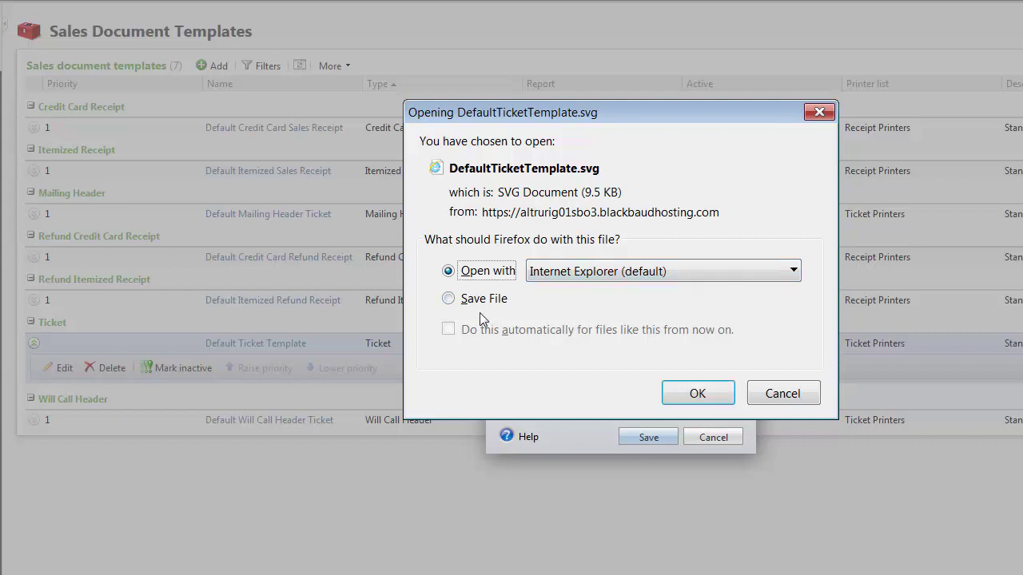
left_click(449, 301)
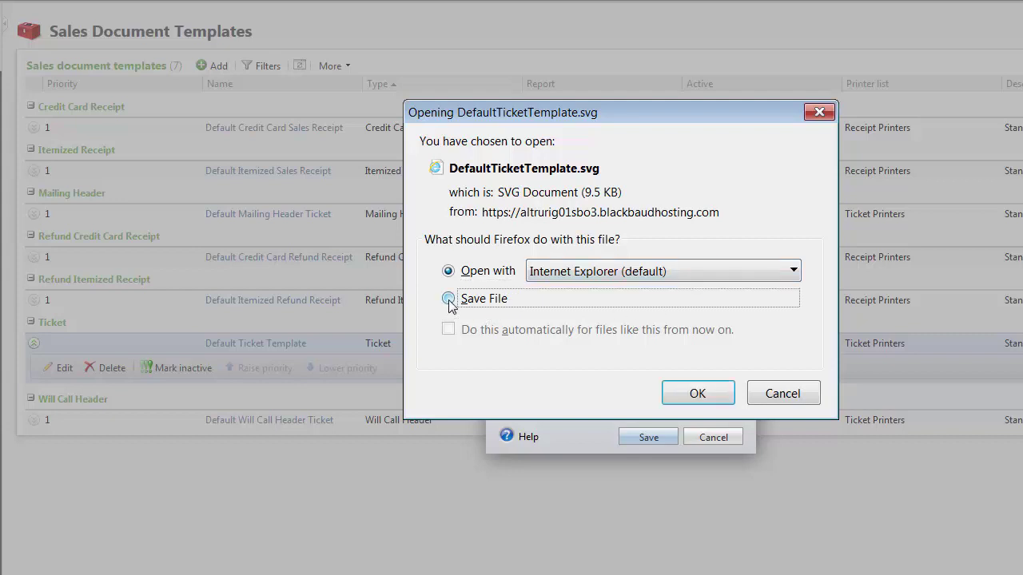
left_click(696, 393)
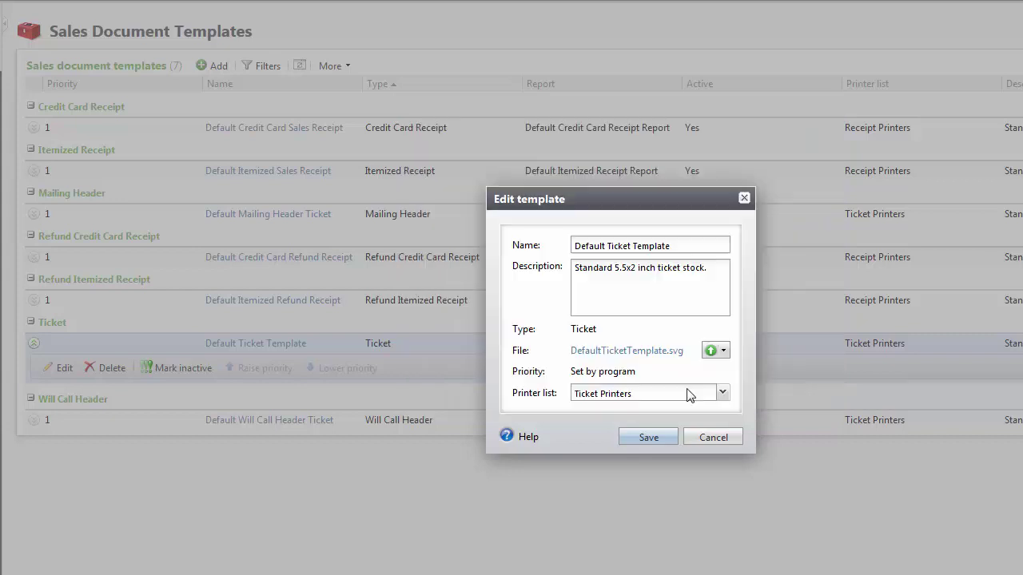
left_click(700, 436)
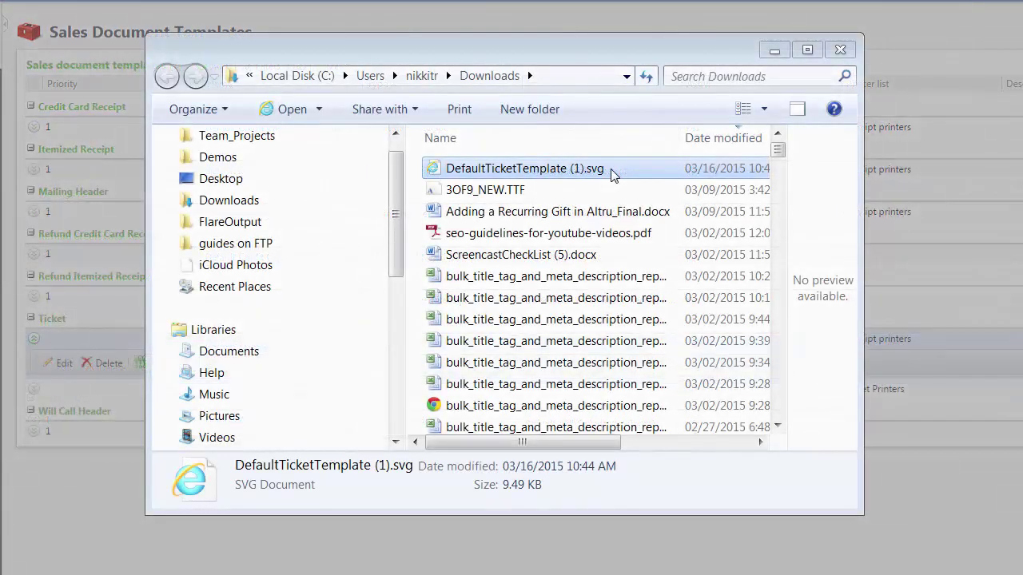
right_click(610, 173)
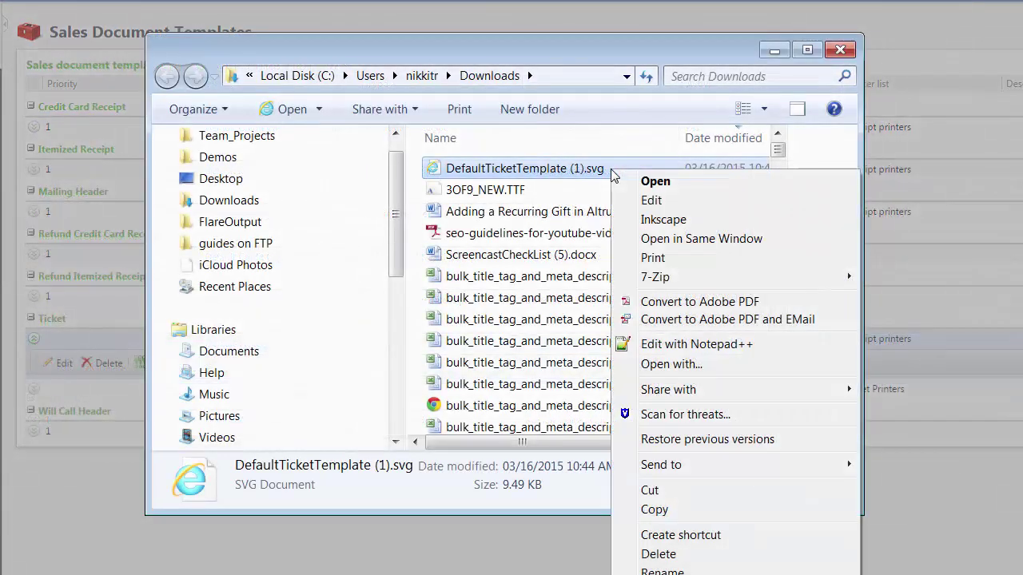
left_click(650, 216)
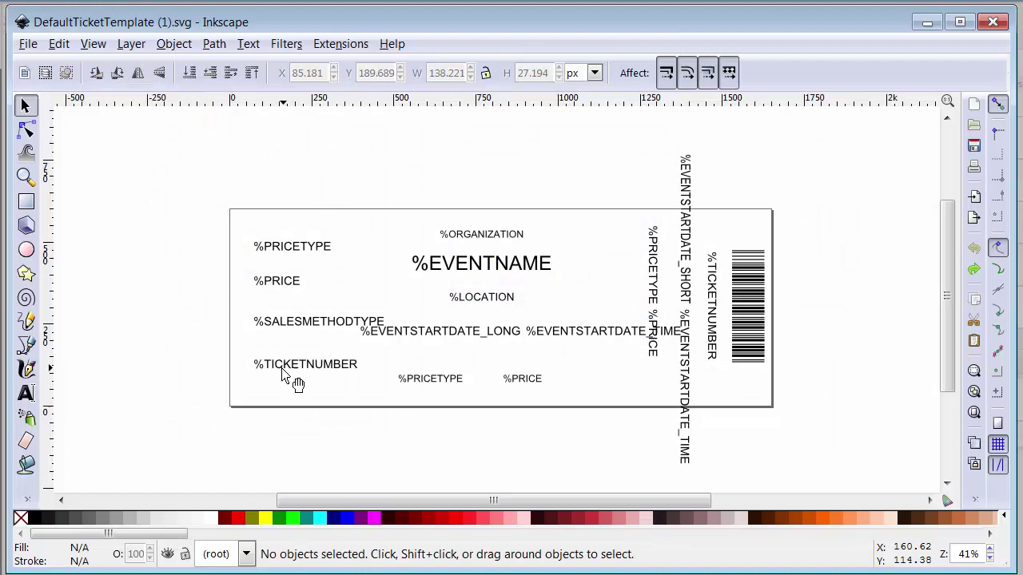
Delete the horizontal %TICKETNUMBER and %SALESMETHODTYPE fields, and move the lower %PRICE field left, closer to %PRICETYPE
left_click(290, 369)
right_click(285, 364)
left_click(316, 501)
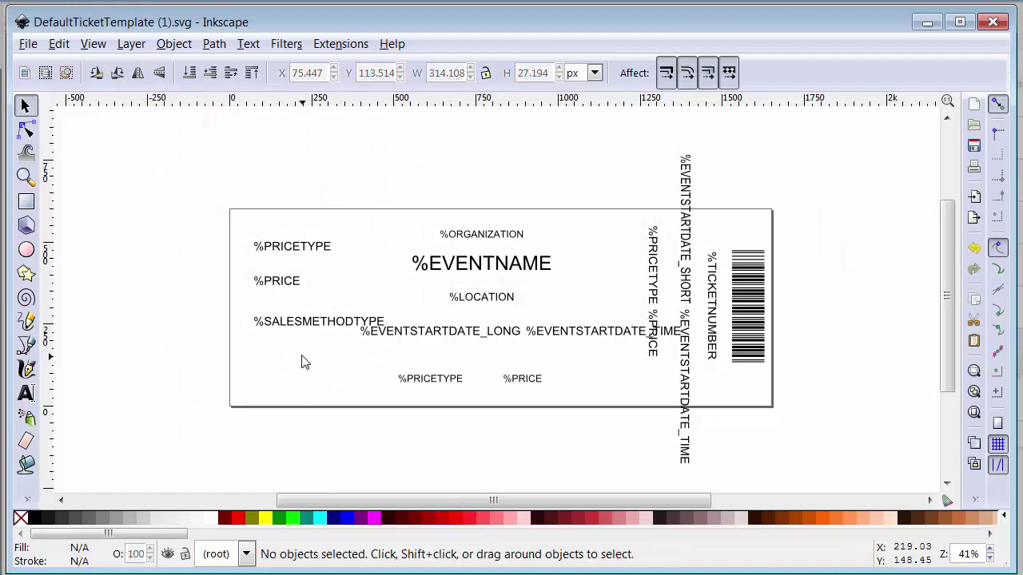
left_click(317, 329)
right_click(301, 320)
left_click(336, 461)
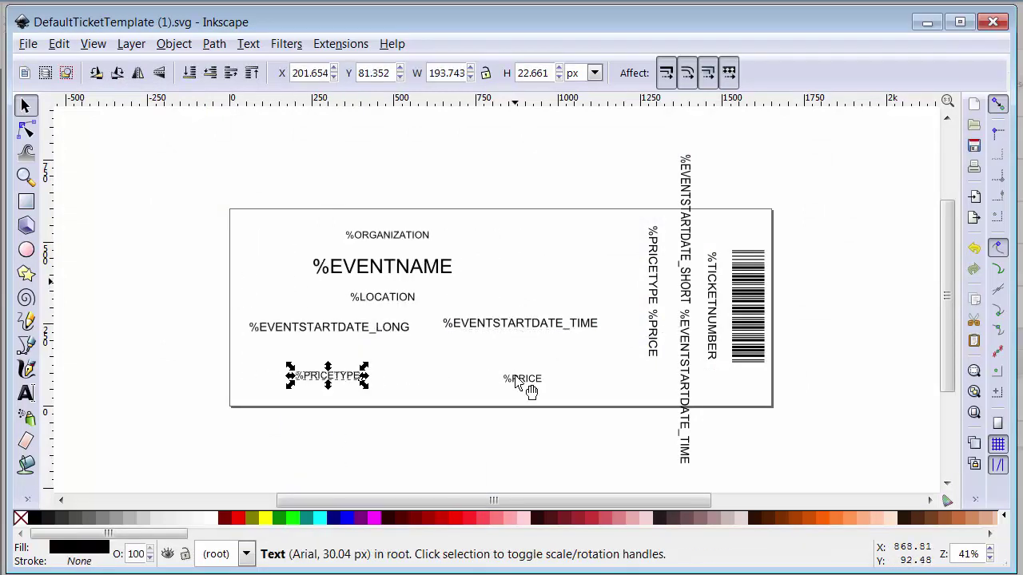
left_click_drag(530, 388, 421, 376)
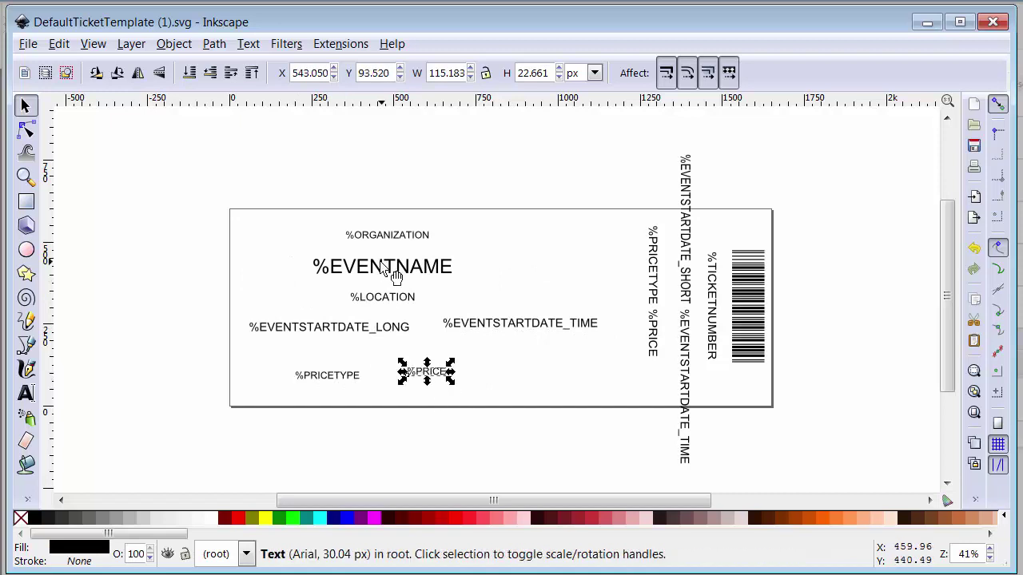
Change the font of the %EVENTNAME text to Century Gothic with the Oblique style
left_click(392, 272)
left_click(252, 45)
left_click(263, 65)
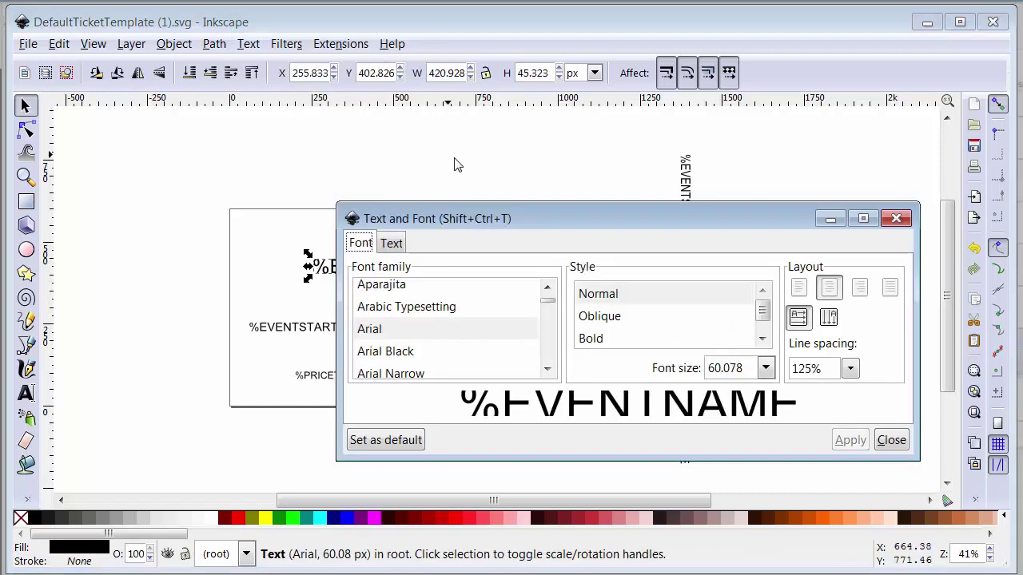
left_click_drag(546, 309, 547, 315)
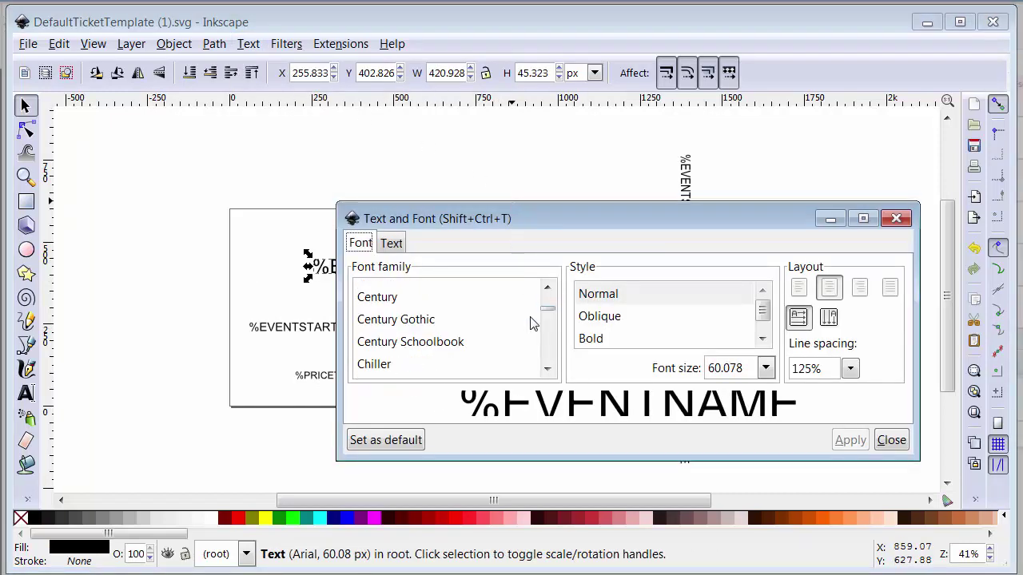
left_click(456, 320)
left_click(589, 318)
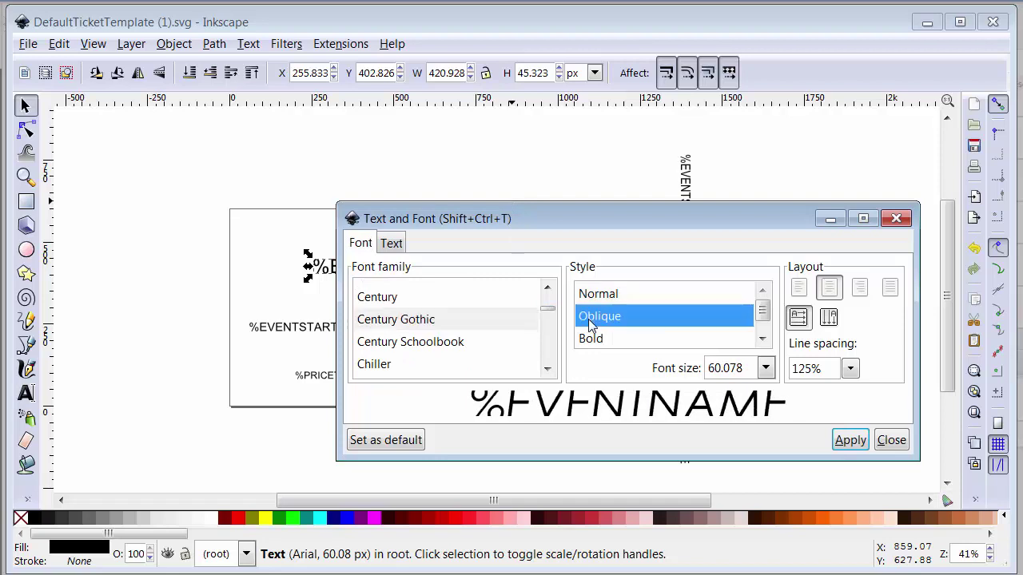
left_click(850, 439)
left_click(892, 440)
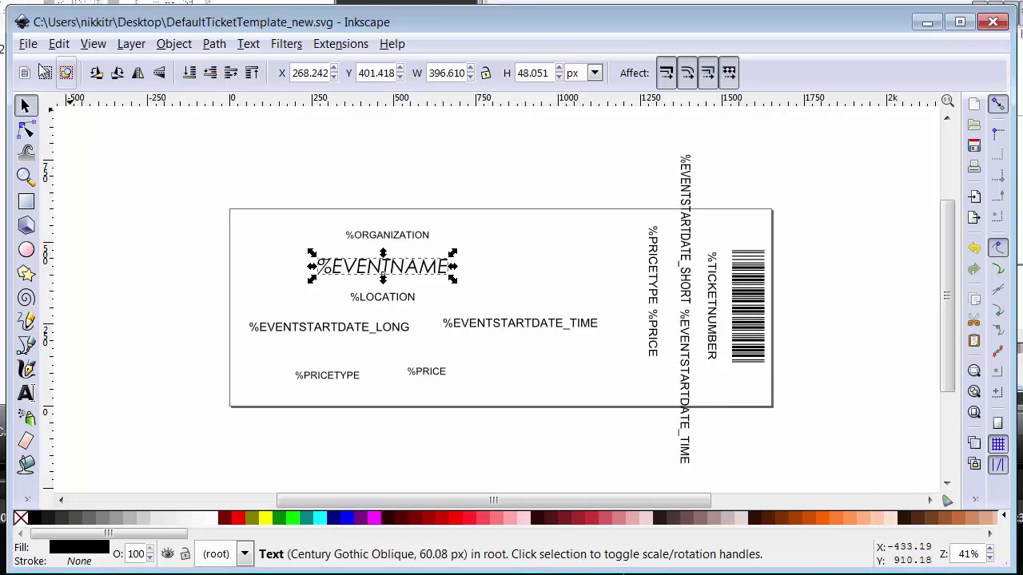
Save the edited ticket to the Desktop as DefaultTicketTemplate_new in Plain SVG format
left_click(28, 45)
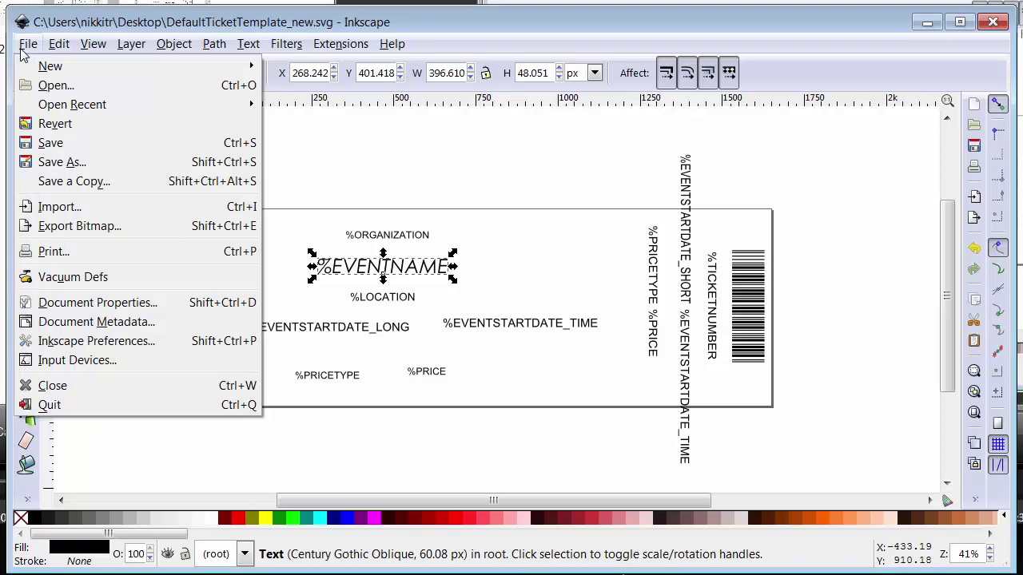
left_click(64, 165)
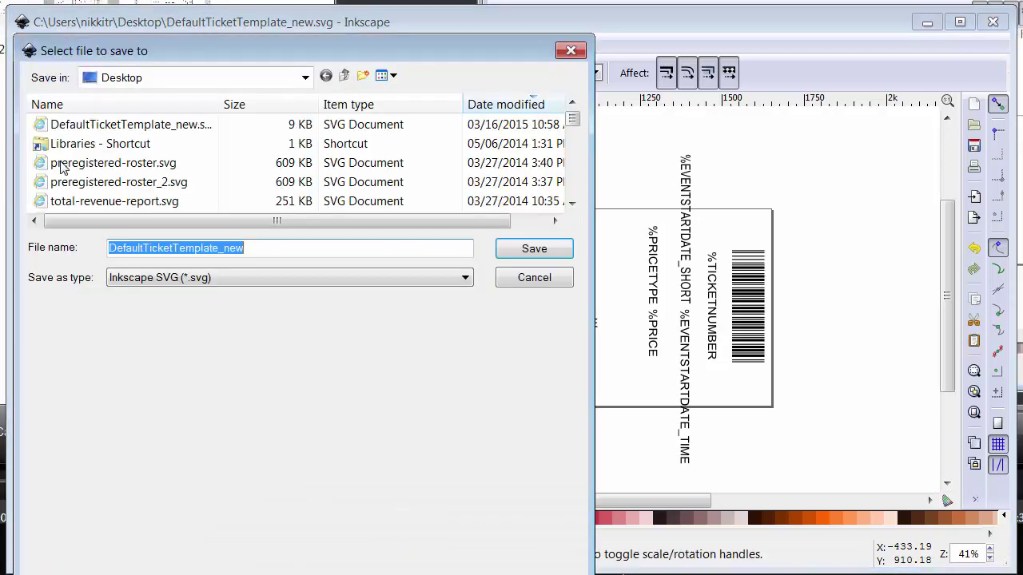
left_click(472, 278)
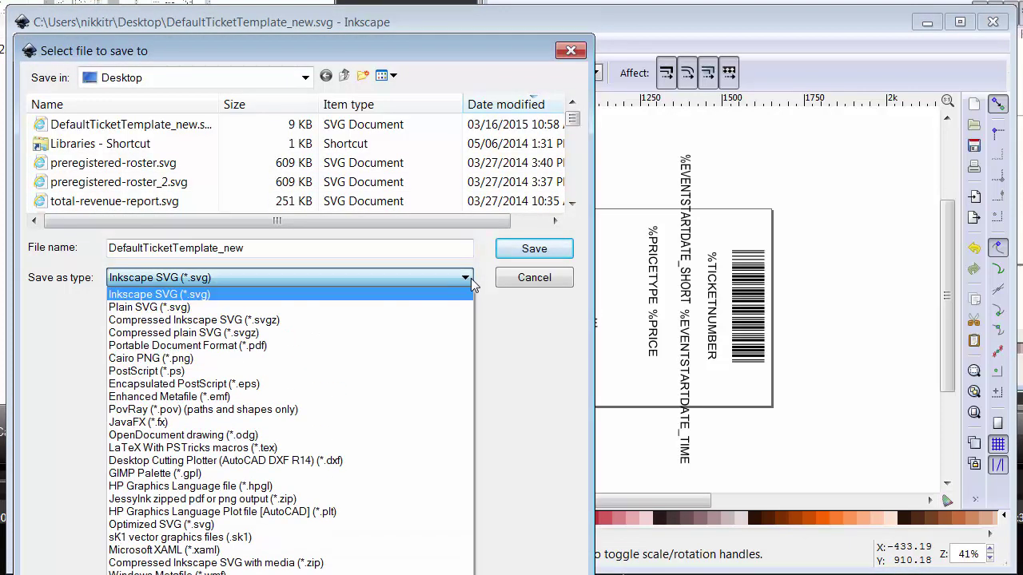
left_click(466, 307)
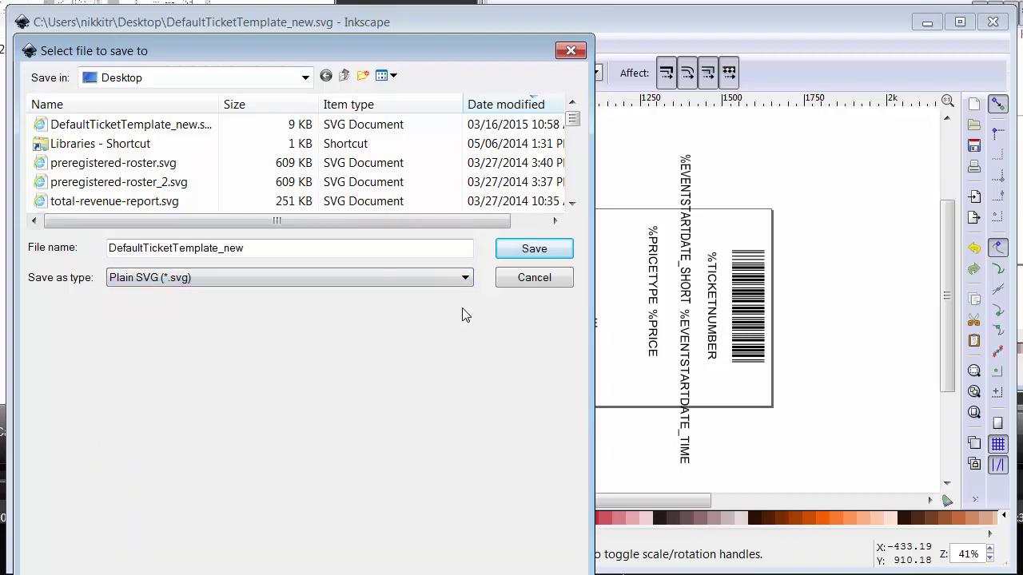
left_click(534, 249)
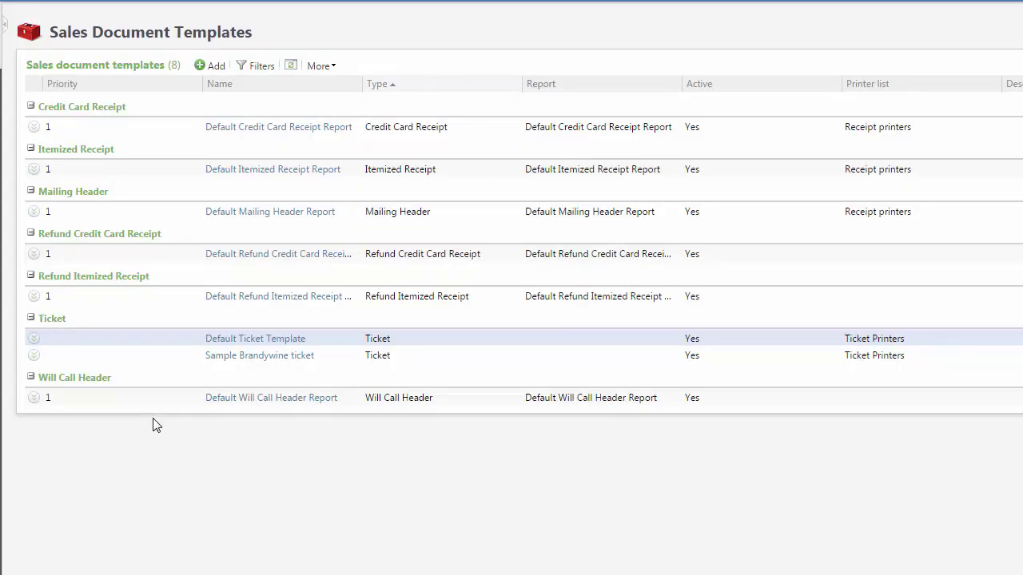
In Altru, replace the Default Ticket Template's file with DefaultTicketTemplate_new.svg, keep the Ticket Printers list, and save the template
left_click(34, 339)
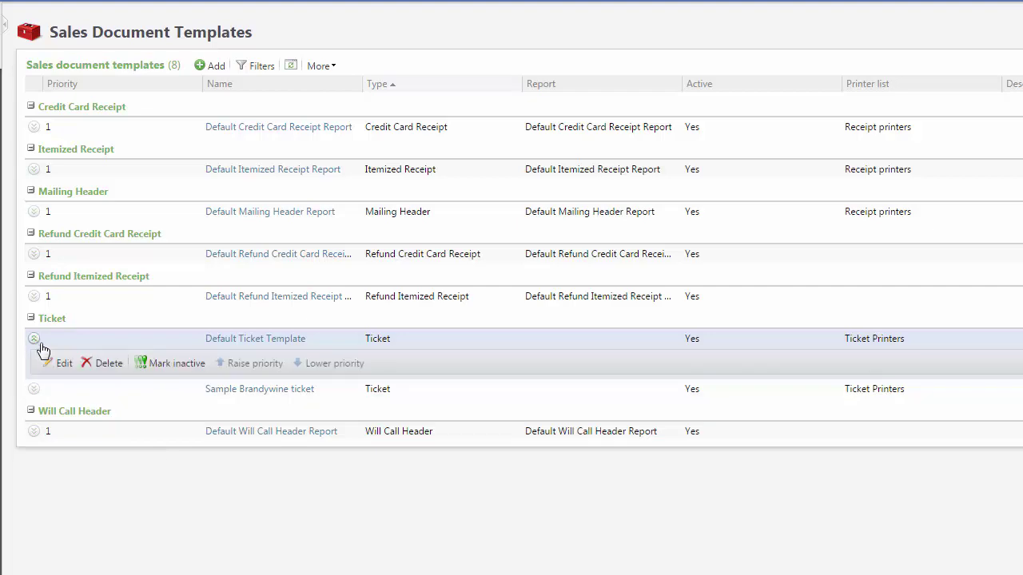
left_click(64, 363)
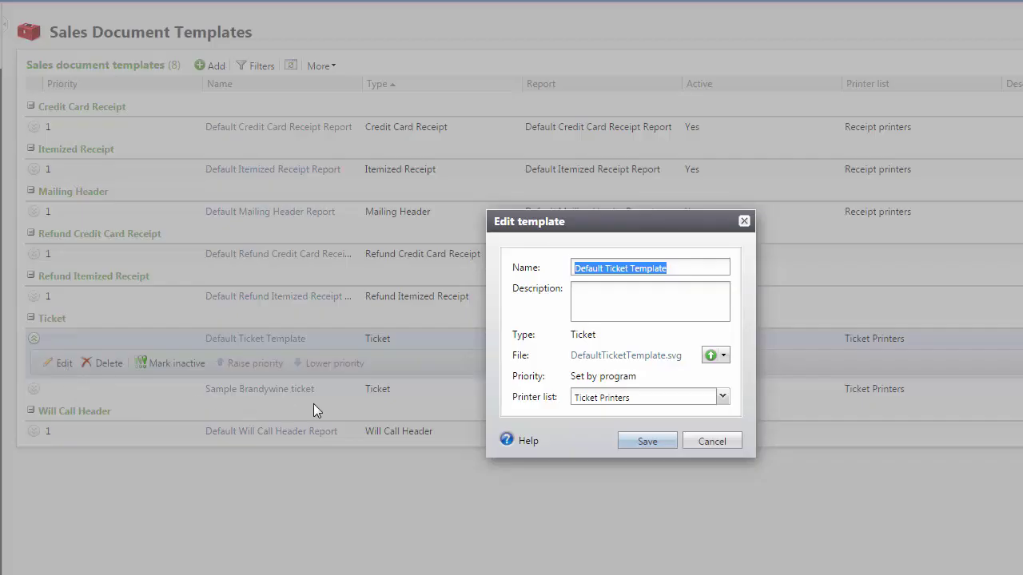
left_click(723, 358)
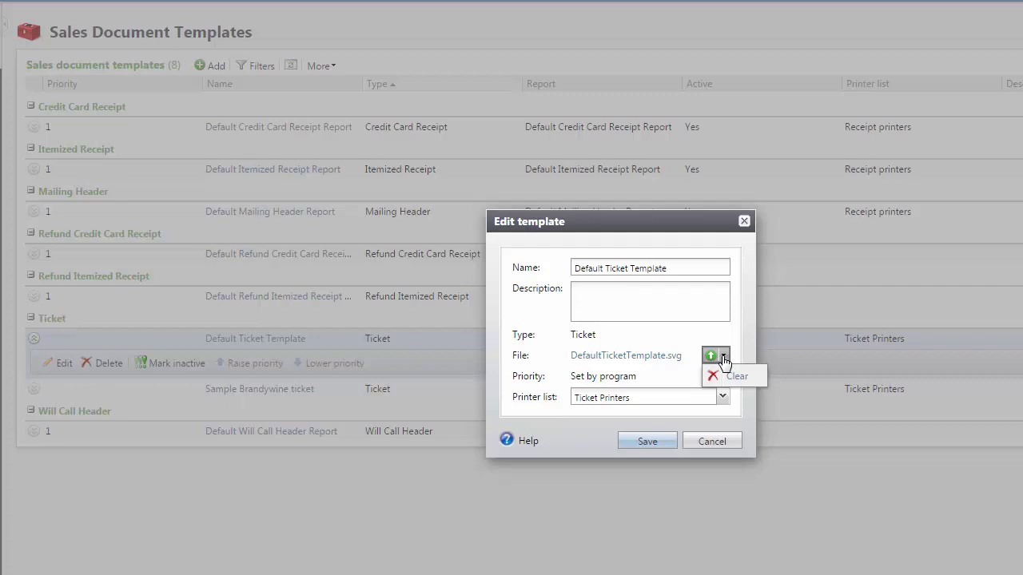
left_click(714, 378)
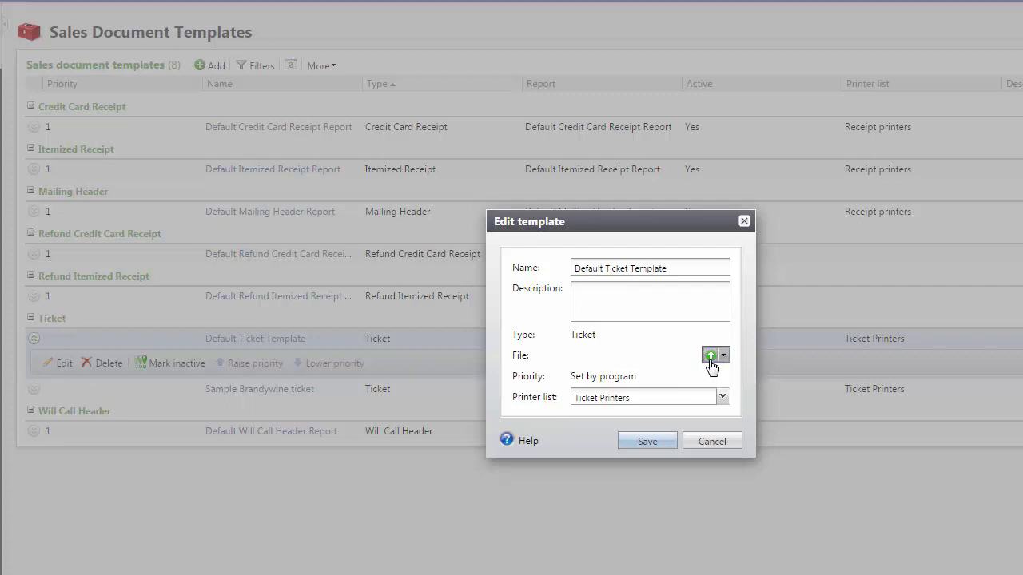
left_click(711, 356)
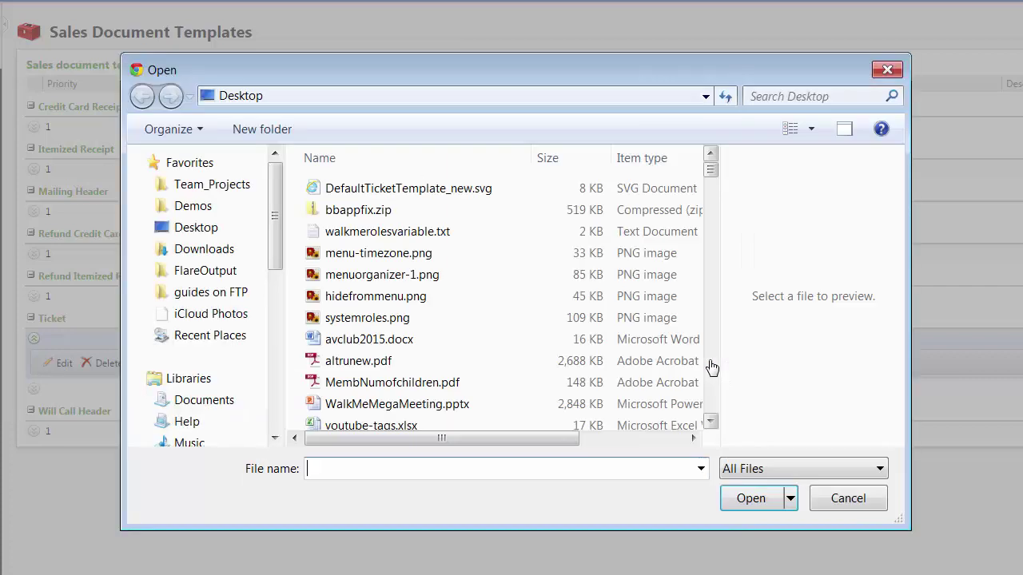
left_click(430, 189)
left_click(726, 497)
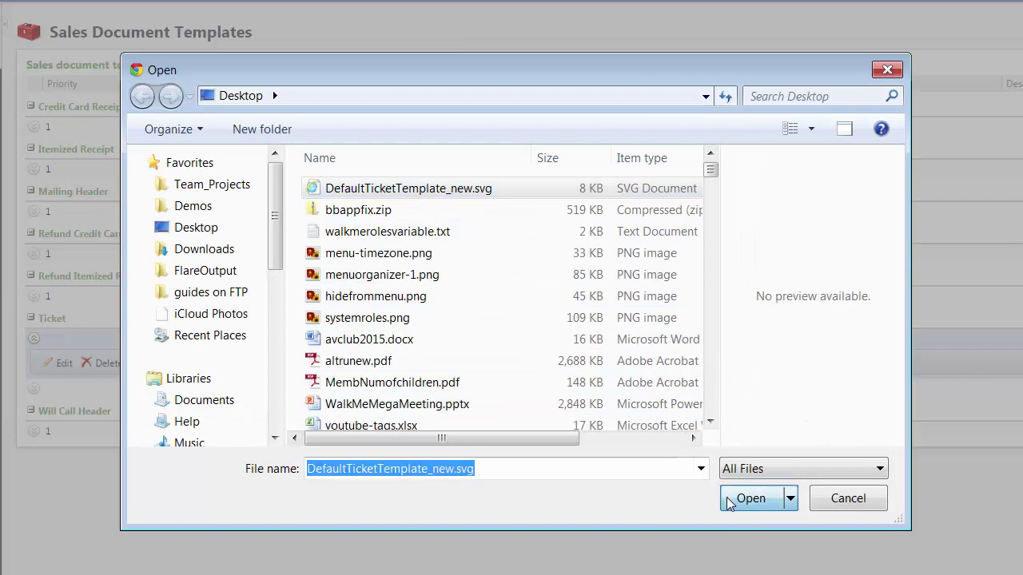
left_click(723, 398)
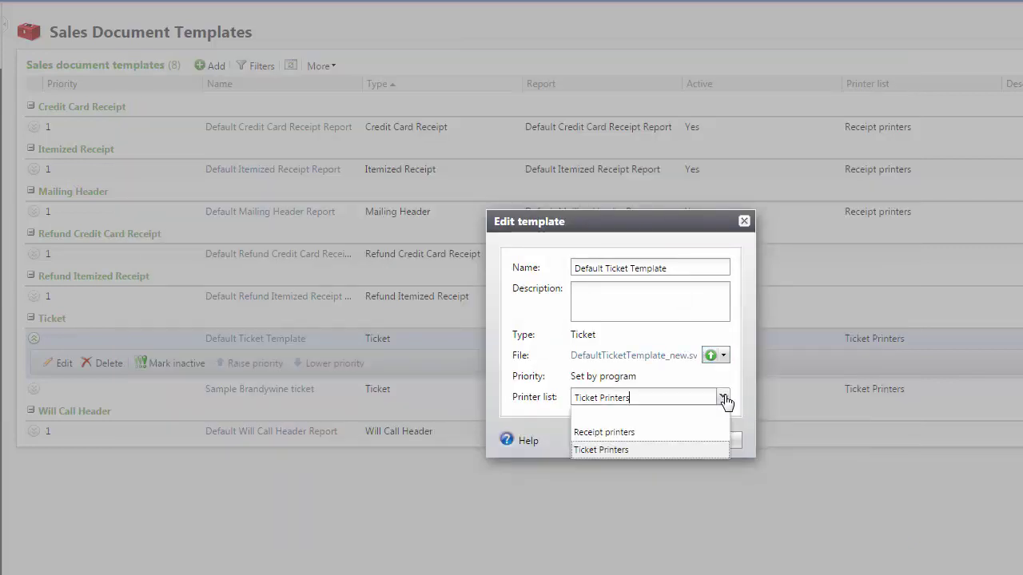
left_click(723, 398)
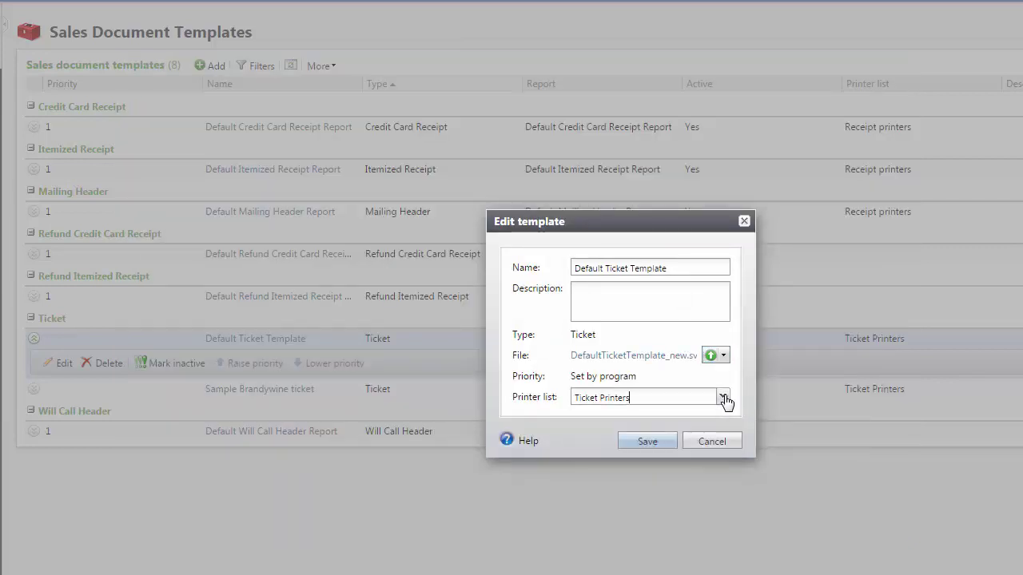
left_click(663, 444)
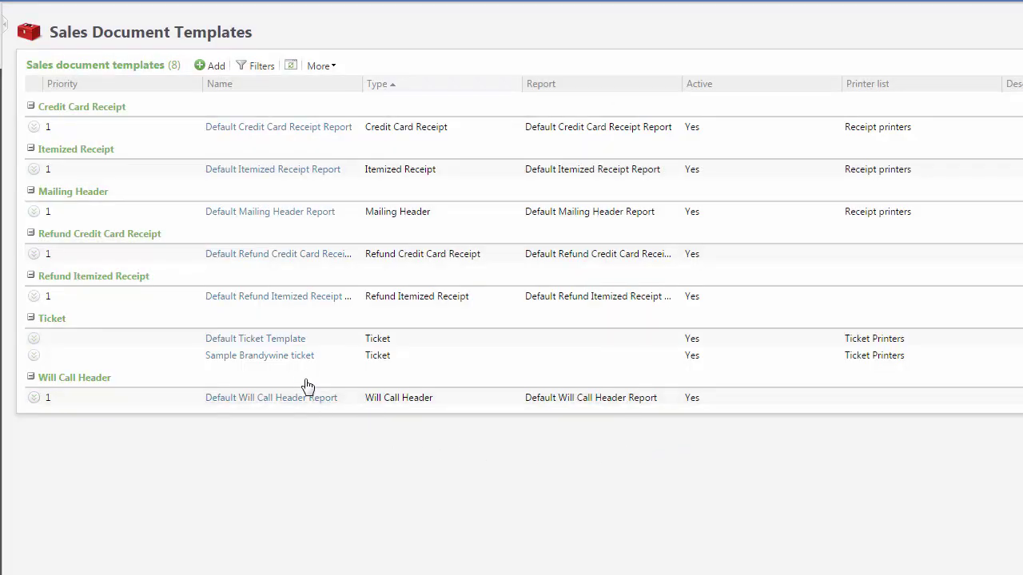
Add a printing rule to the Default Ticket Template for the Mail delivery method, excluding Online Sales, and save it
left_click(296, 342)
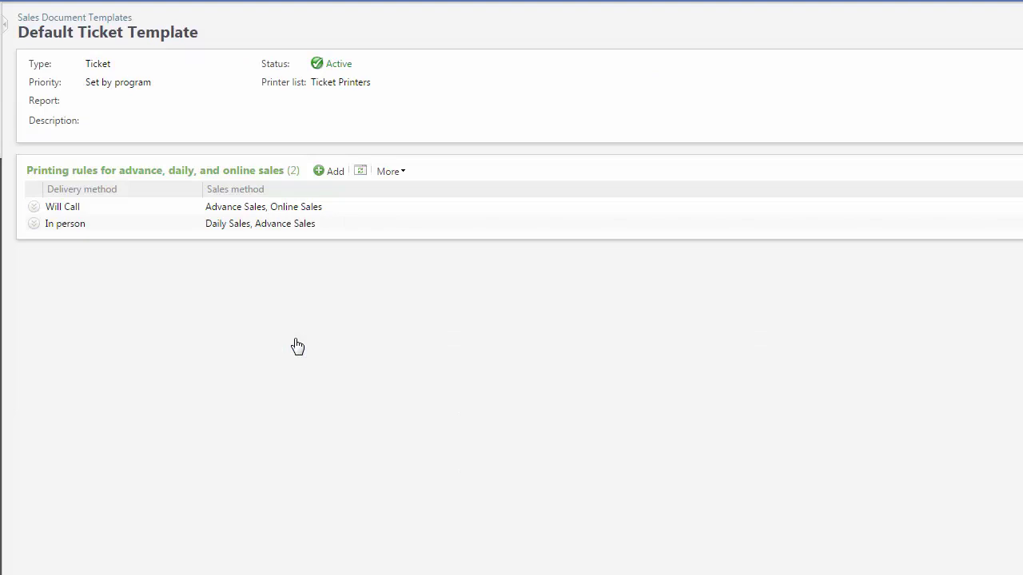
left_click(332, 172)
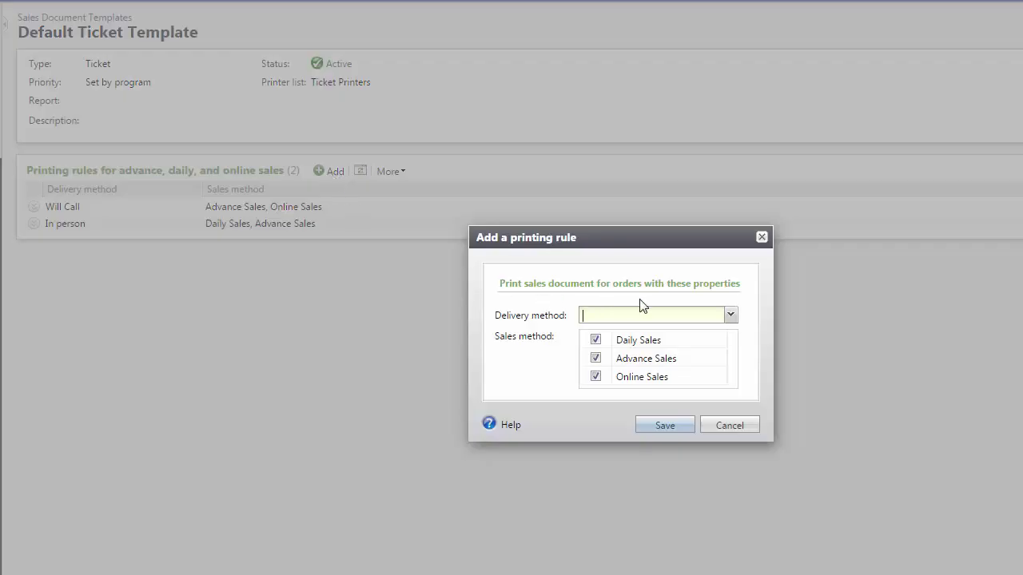
left_click(729, 317)
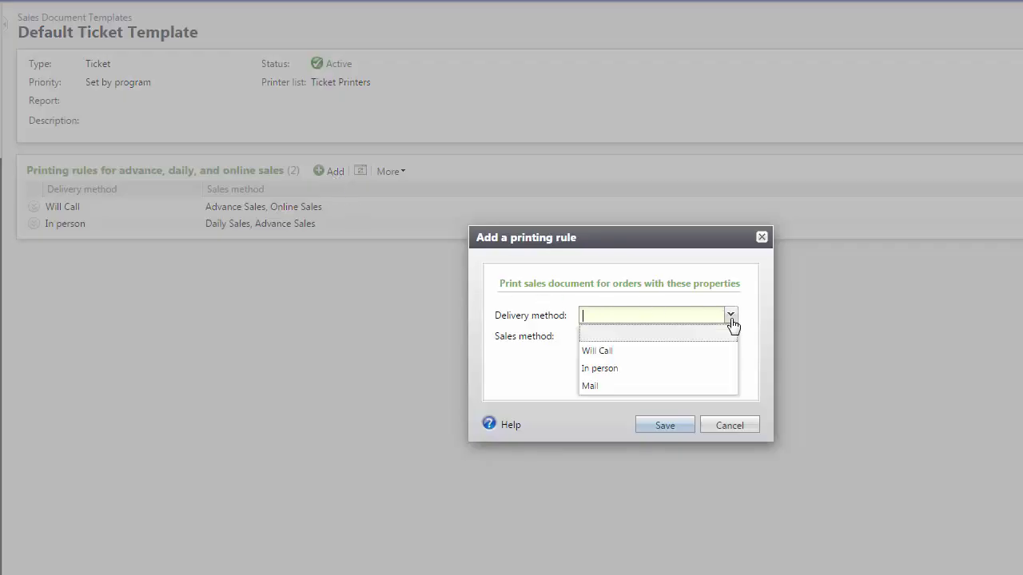
left_click(715, 386)
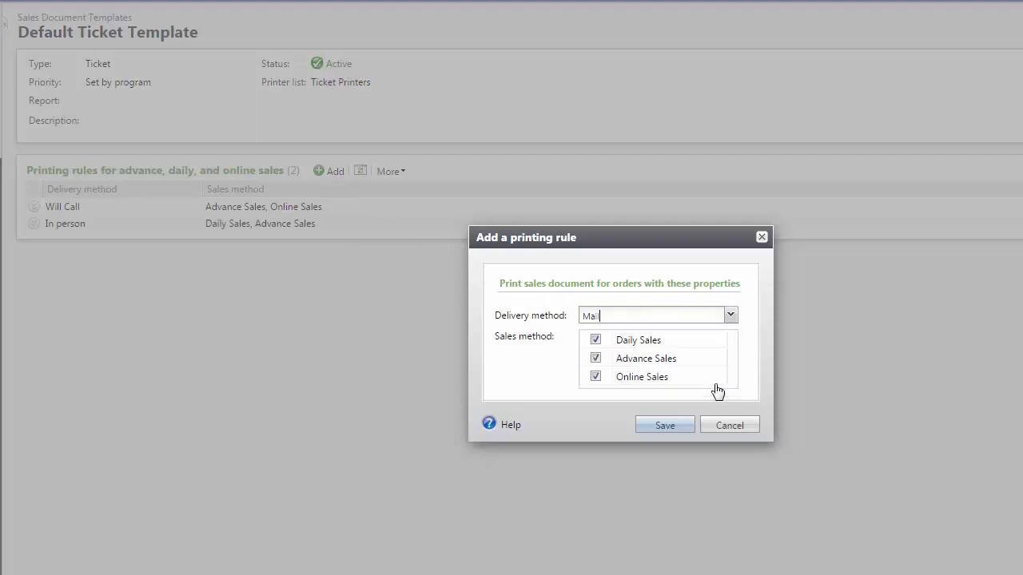
left_click(595, 377)
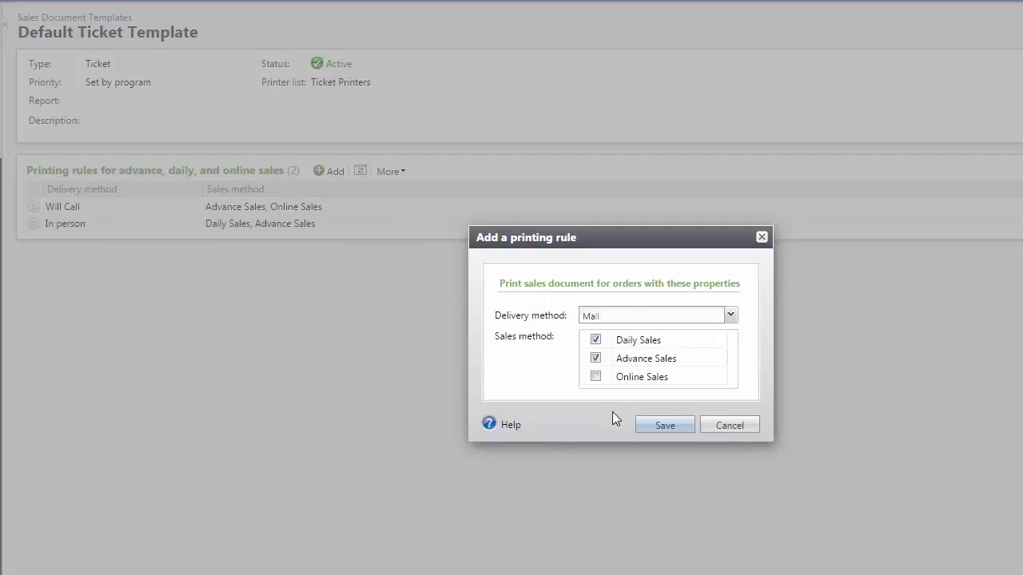
left_click(663, 426)
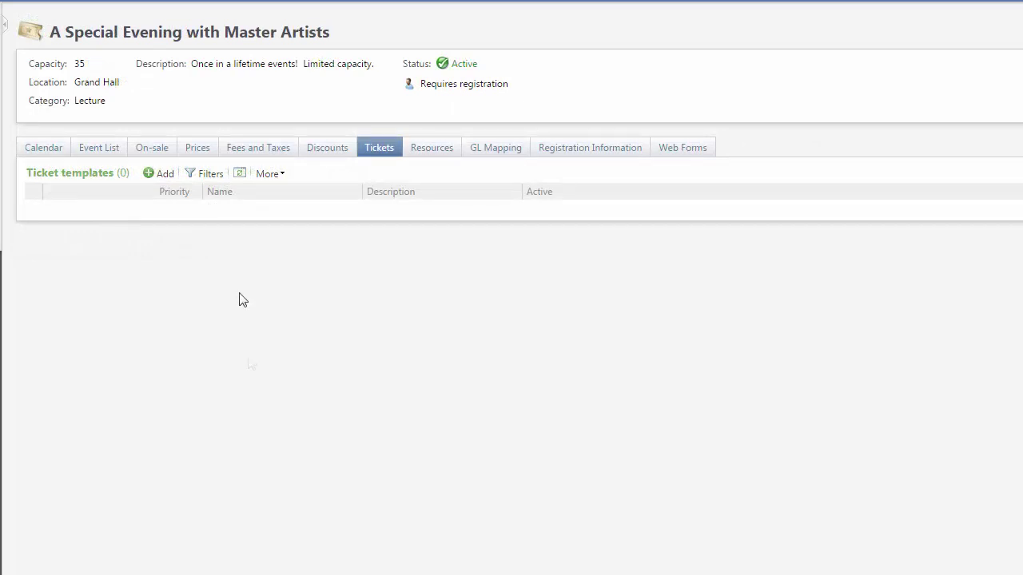
Add the Default Ticket Template to the ticket templates of the A Special Evening with Master Artists program
left_click(167, 178)
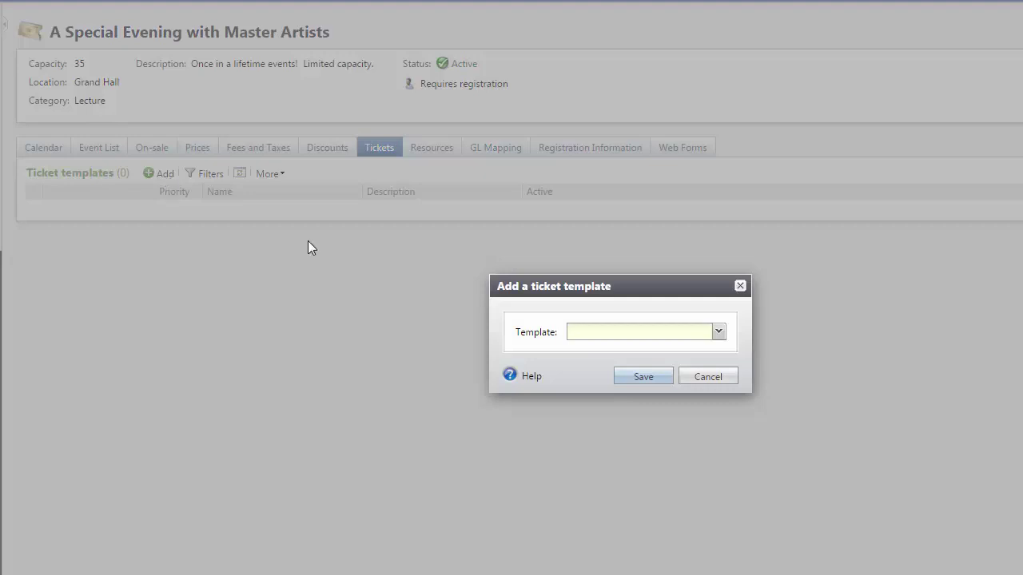
left_click(718, 334)
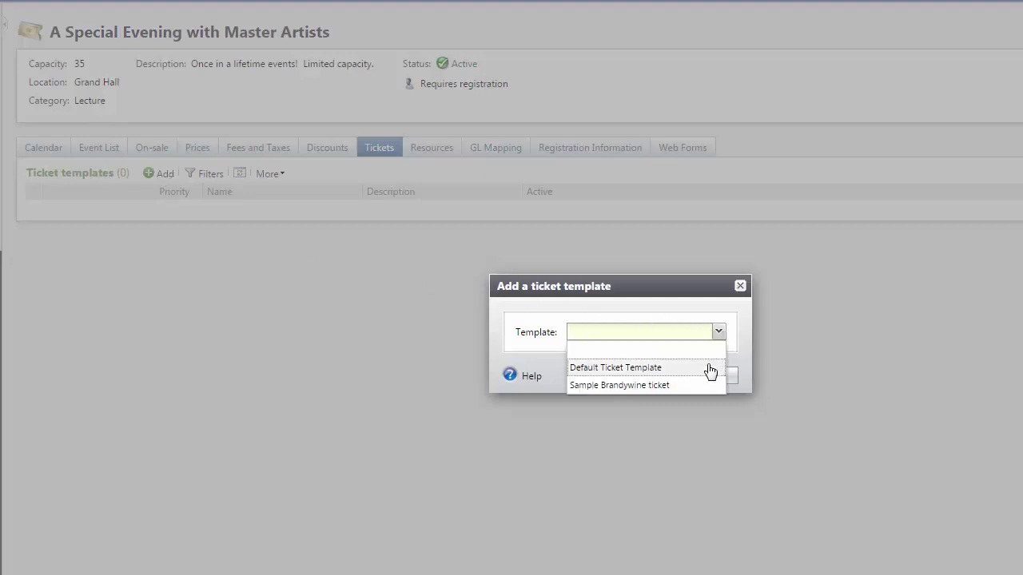
left_click(709, 367)
left_click(668, 380)
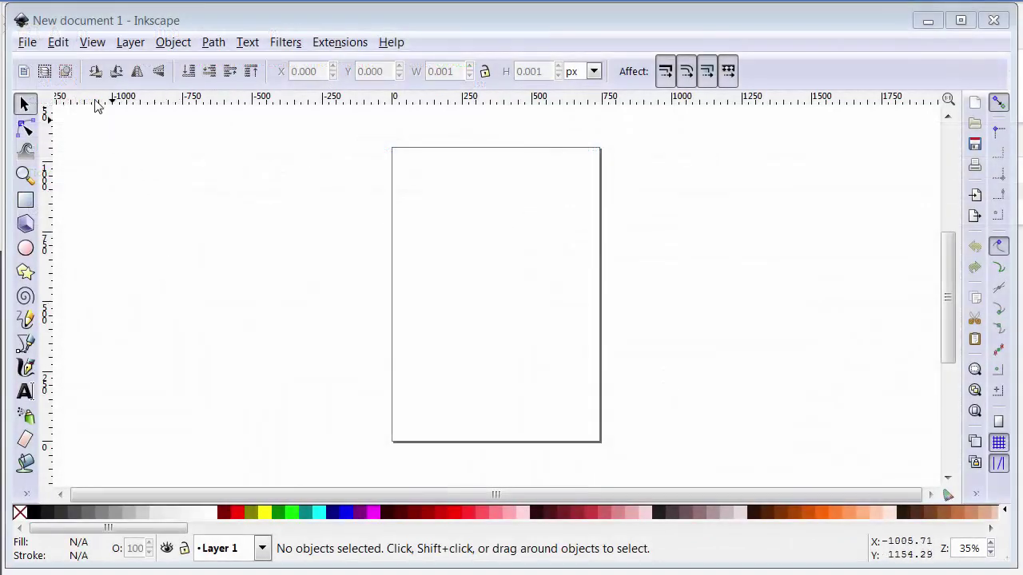
In Inkscape, set the new document's custom page size to 1100 px wide by 400 px high
left_click(28, 48)
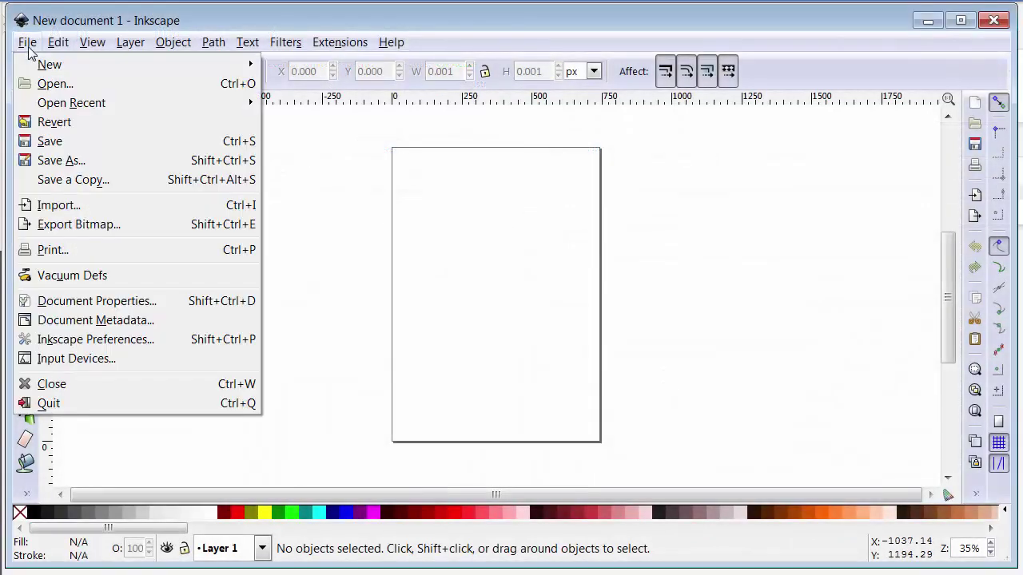
left_click(27, 302)
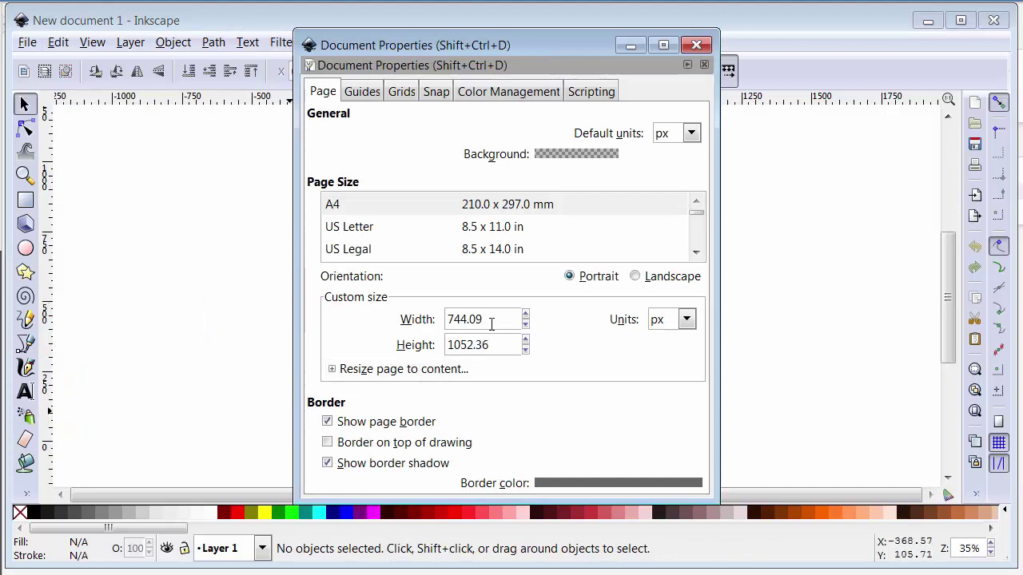
left_click_drag(492, 323, 433, 326)
type("1100")
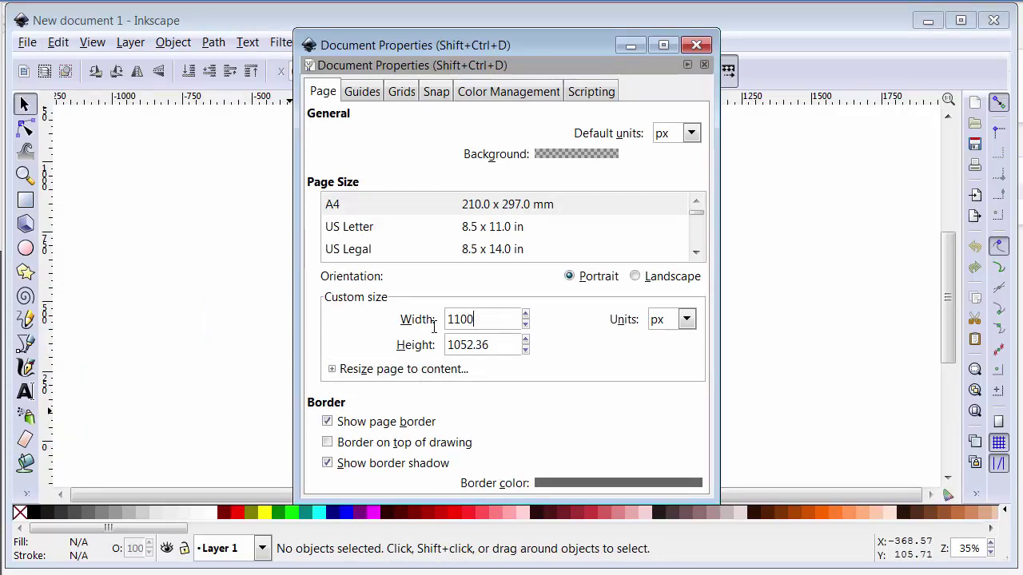
left_click_drag(494, 346, 449, 345)
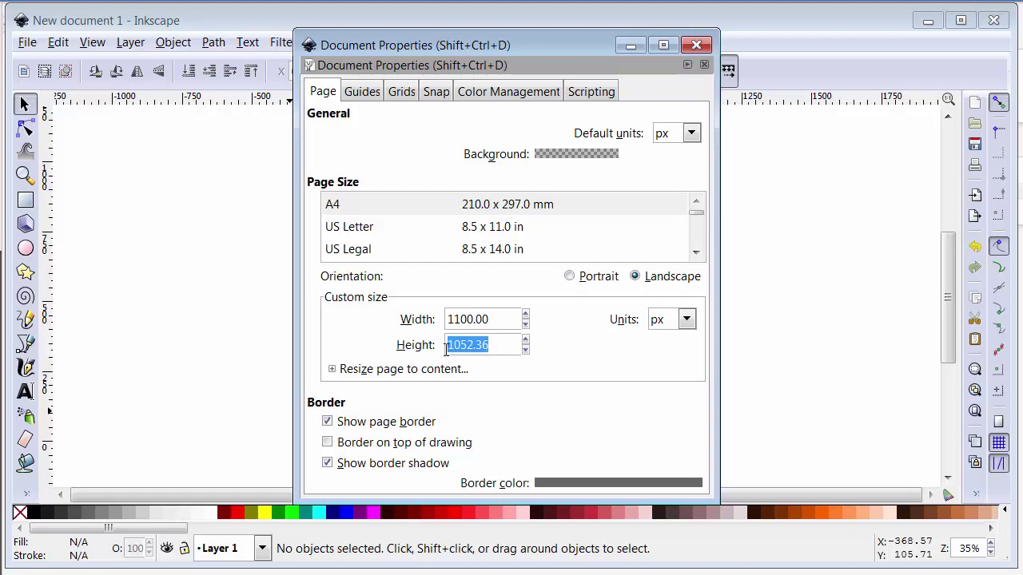
type("400")
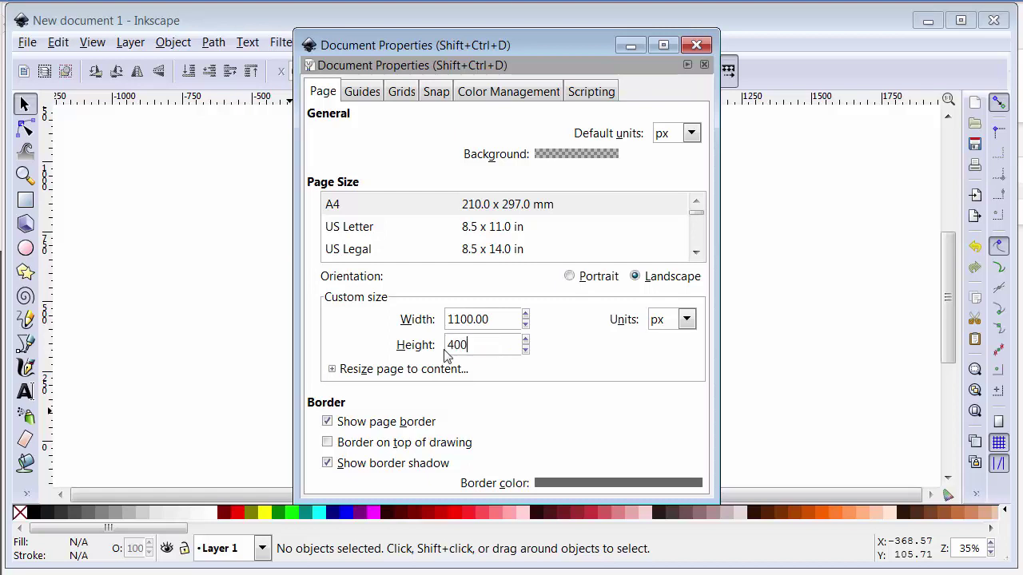
left_click(696, 45)
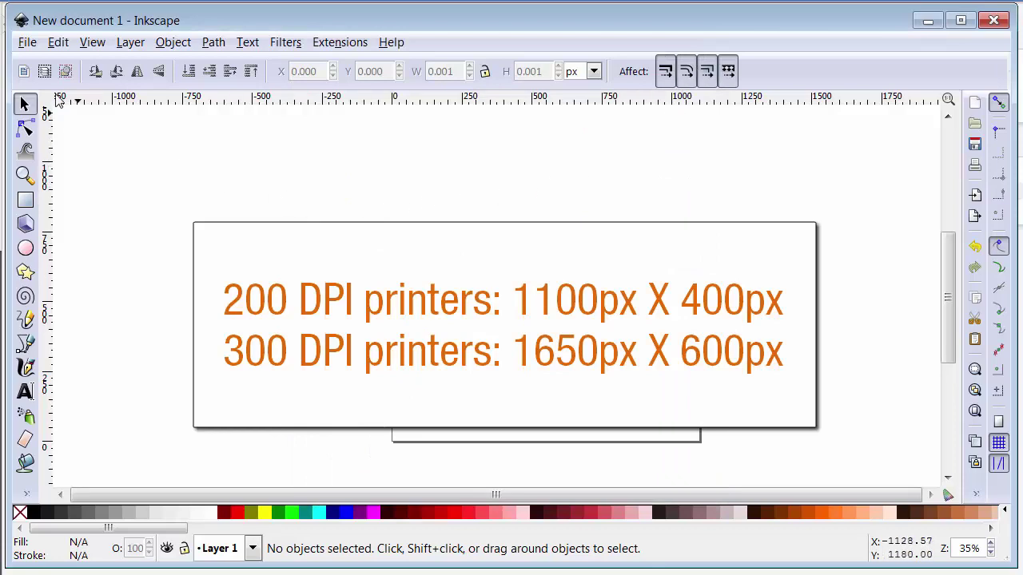
Save the blank document to the Desktop as newtemplate in Plain SVG format
left_click(27, 42)
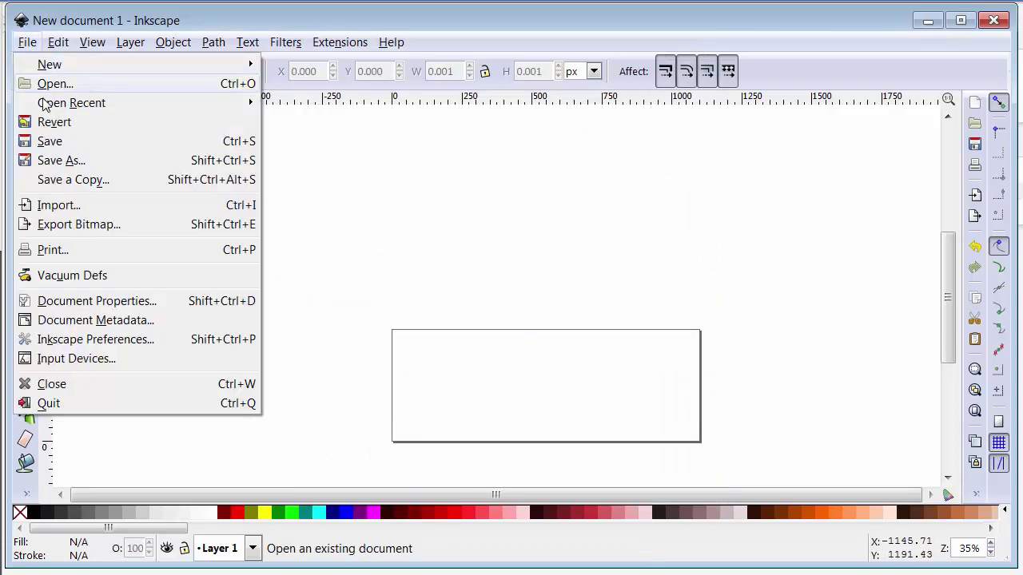
left_click(59, 163)
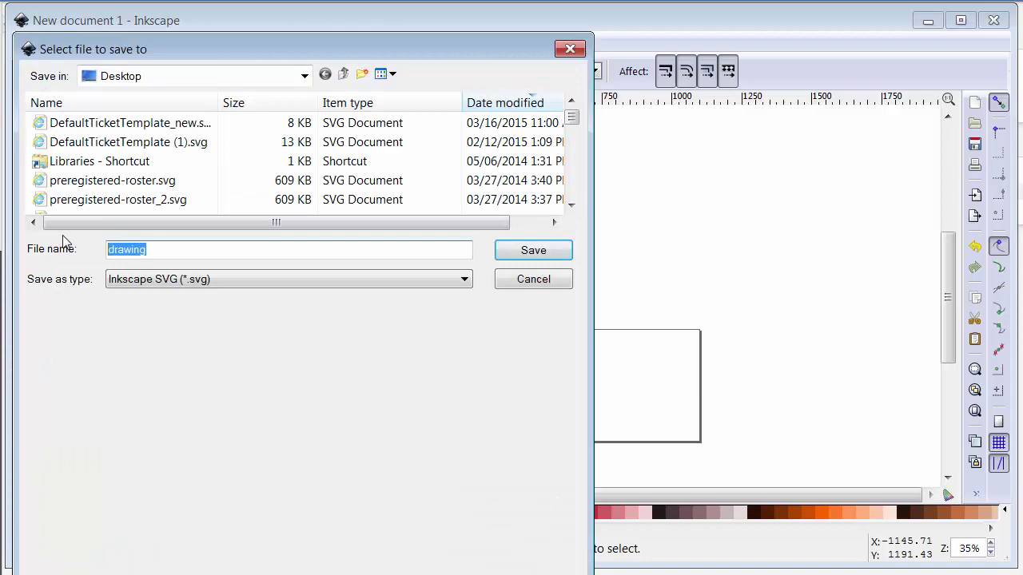
type("newtemplate")
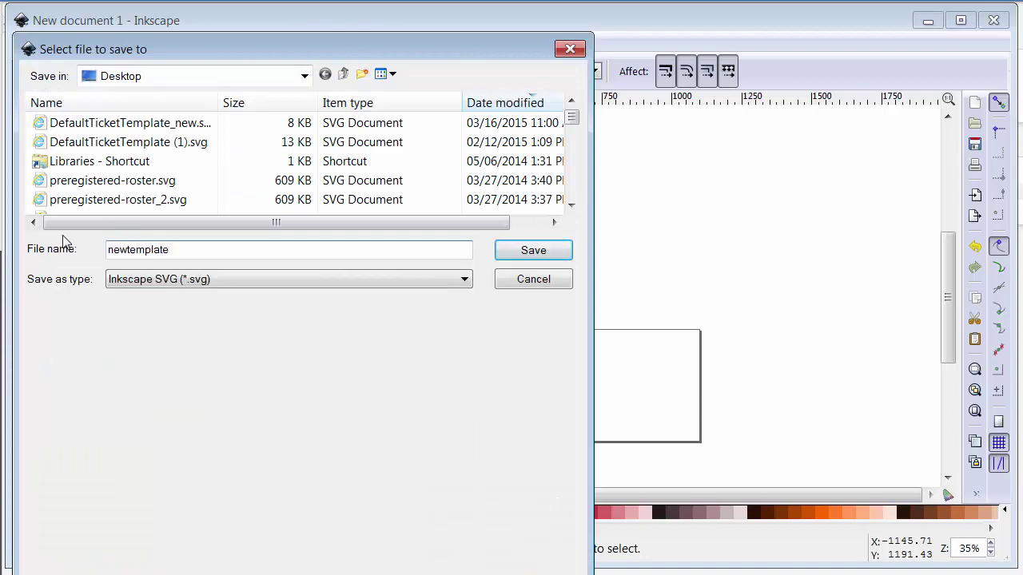
left_click(464, 279)
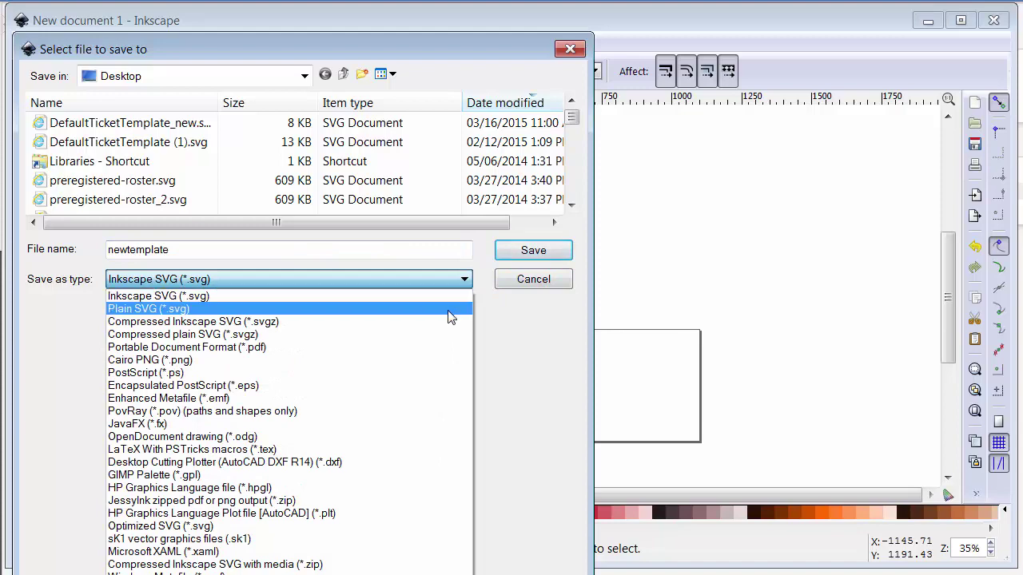
left_click(457, 308)
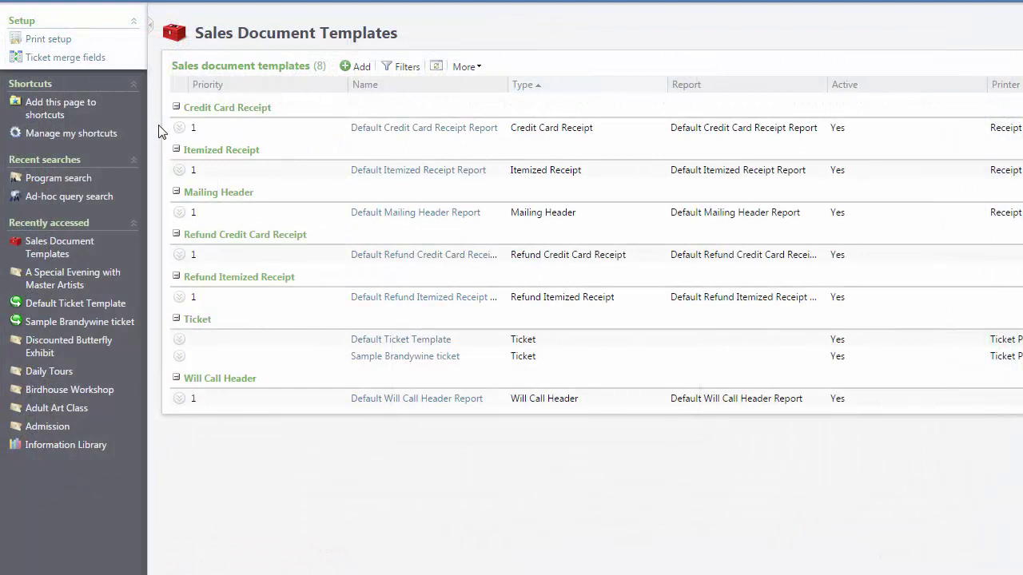
In Altru, show the ticket merge fields and copy the whole list from %ORGANIZATION to %SALESMETHODTYPE
left_click(95, 59)
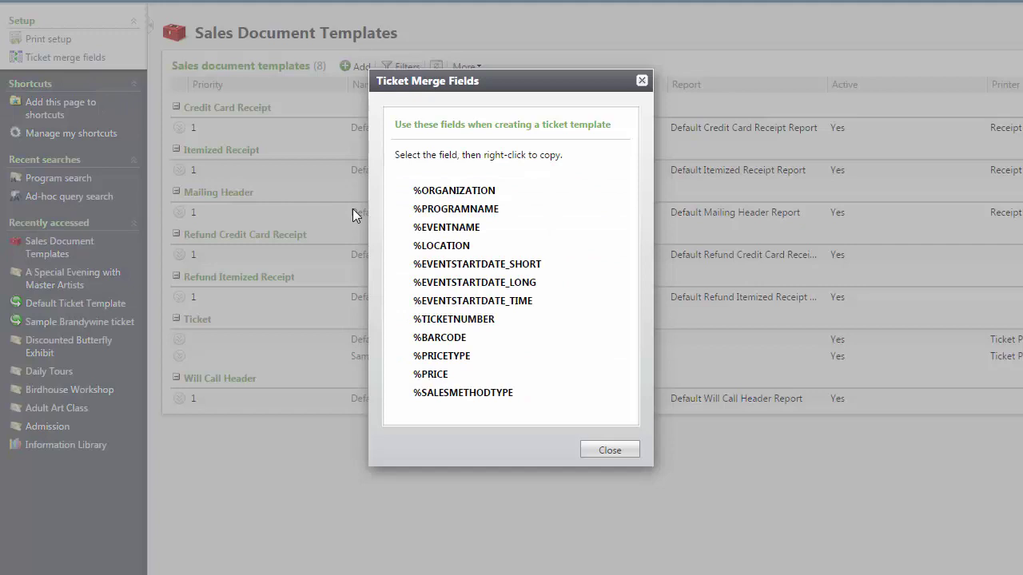
left_click_drag(411, 191, 515, 393)
right_click(515, 385)
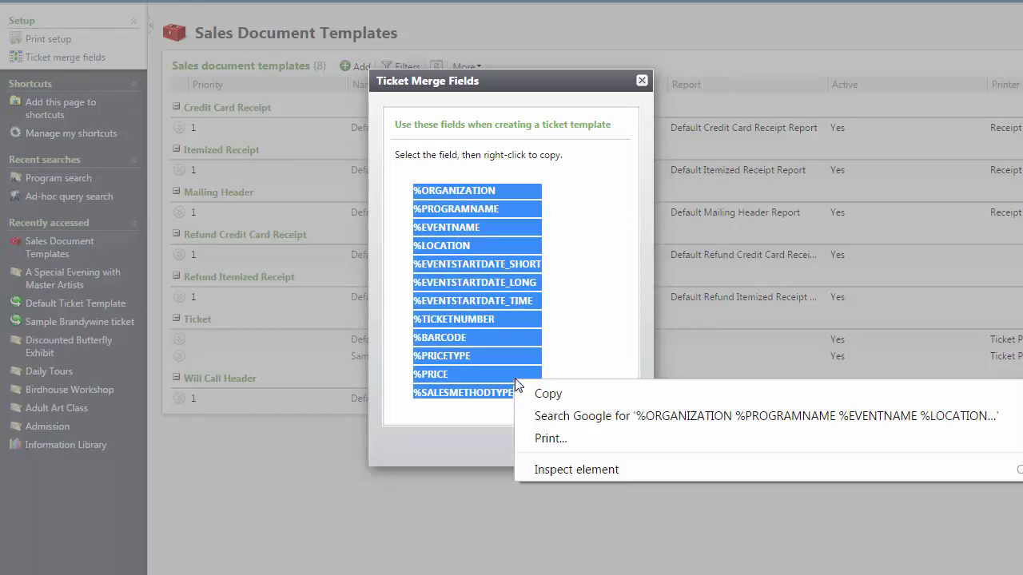
left_click(524, 389)
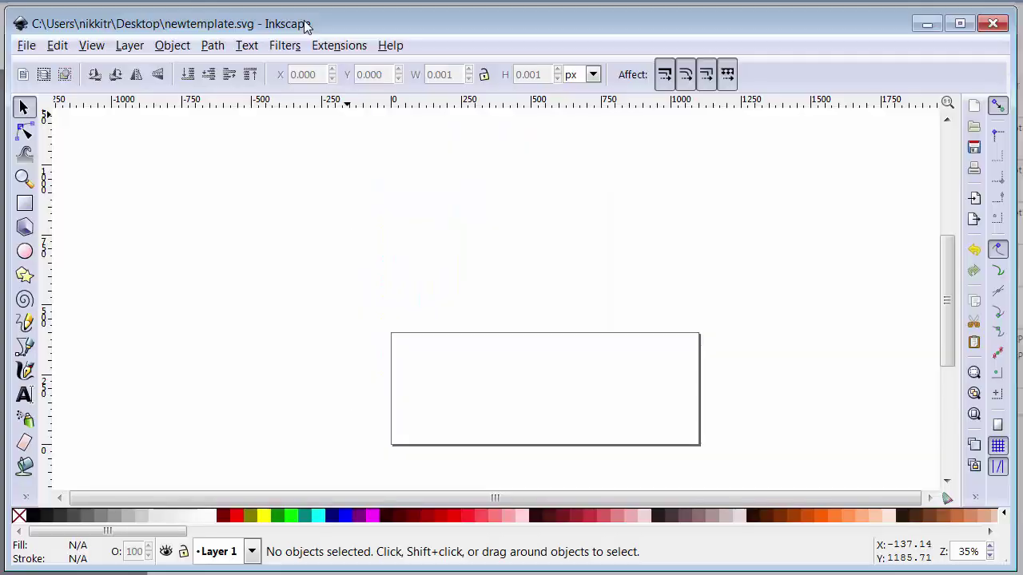
In Inkscape, create a large text frame on the canvas left of the page and paste the copied merge fields into it
key("t")
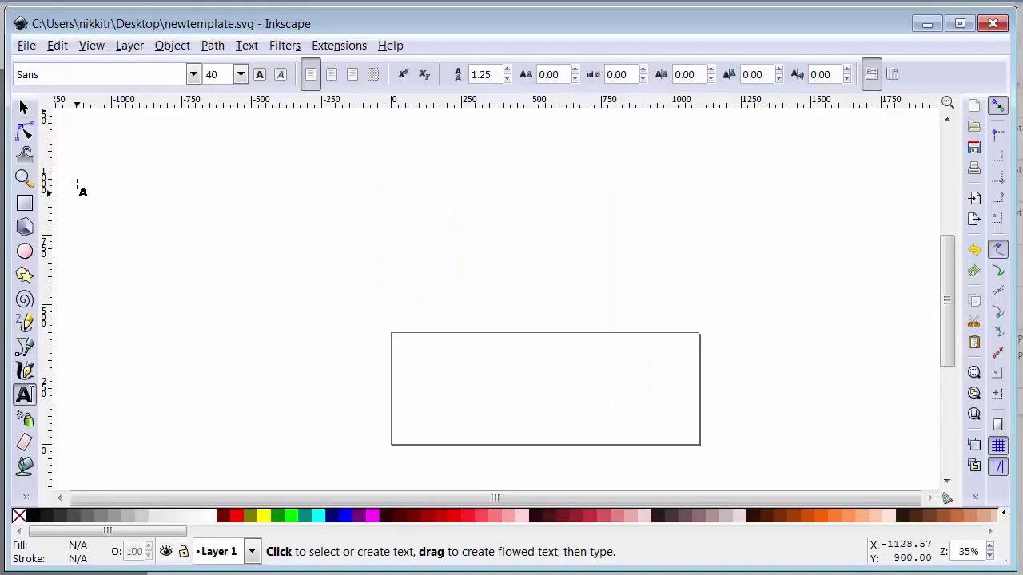
left_click_drag(77, 170, 311, 457)
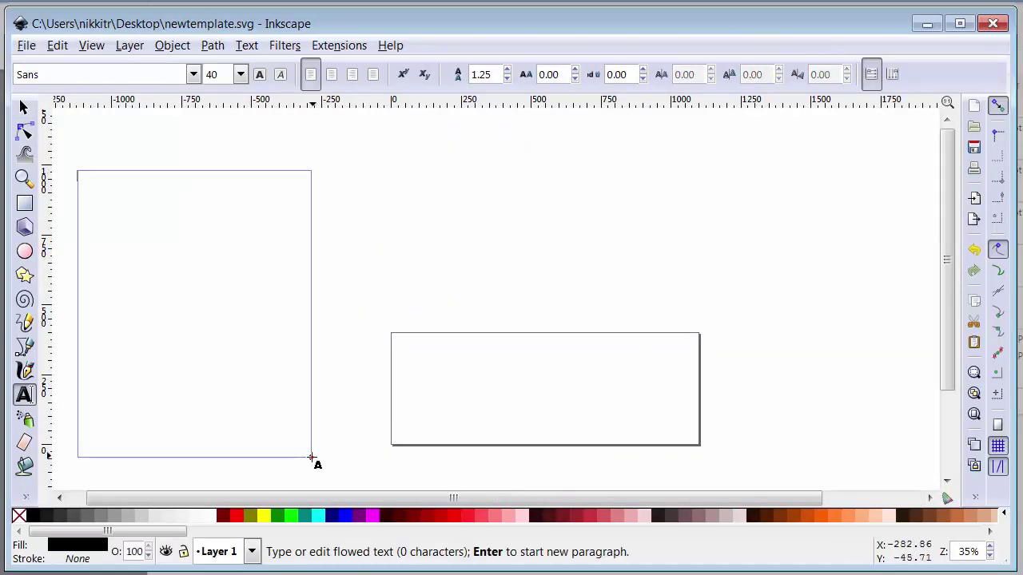
key("ctrl+v")
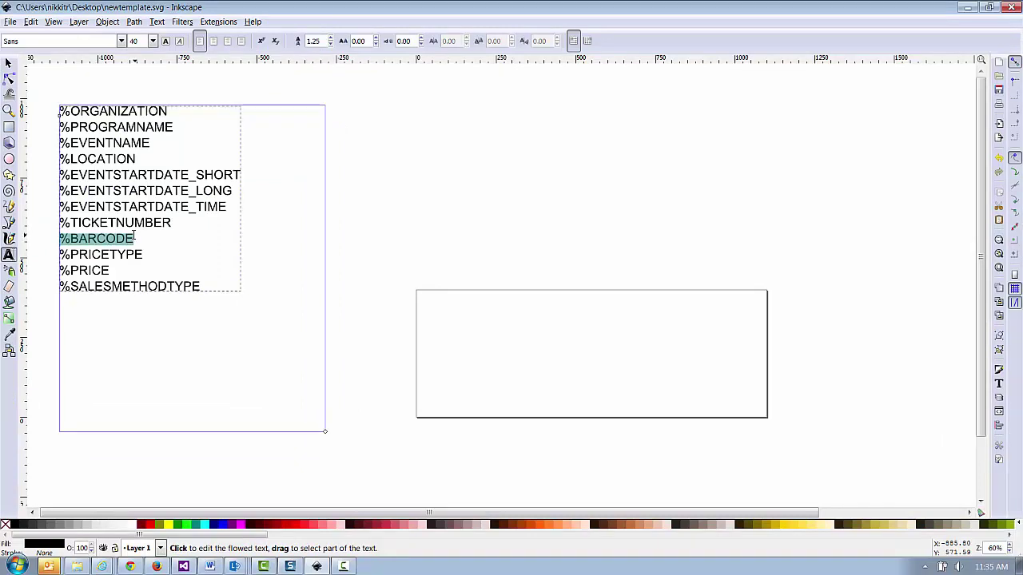
Copy the %BARCODE field from the list and paste it into a new text frame in the right part of the page
right_click(132, 238)
left_click(157, 284)
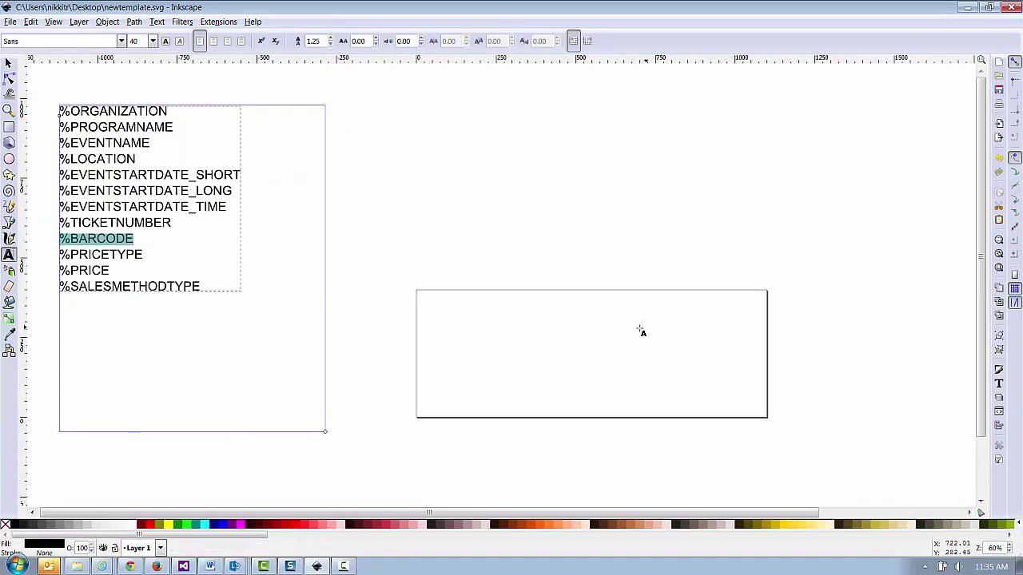
left_click_drag(656, 314, 750, 364)
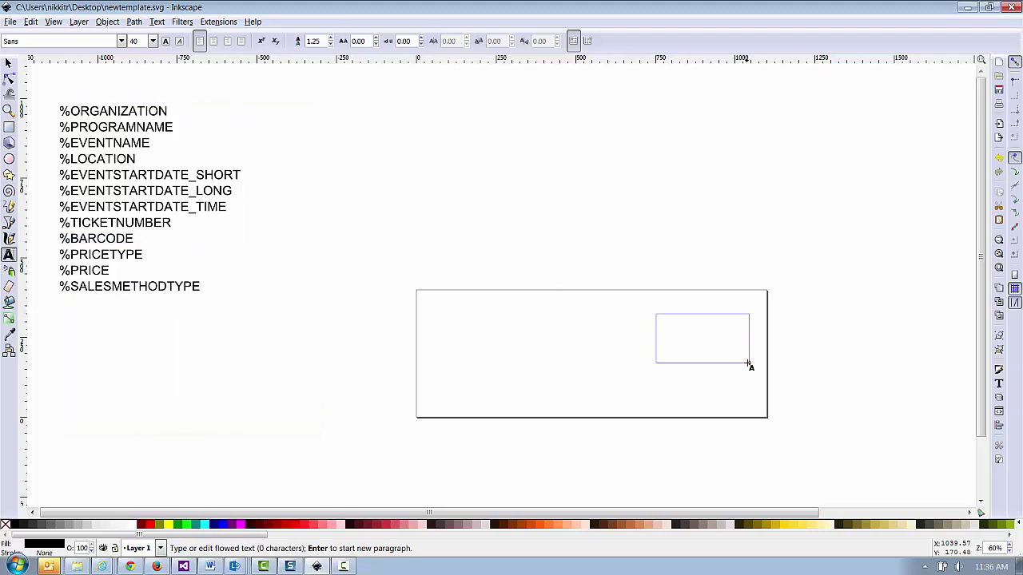
right_click(680, 326)
left_click(707, 383)
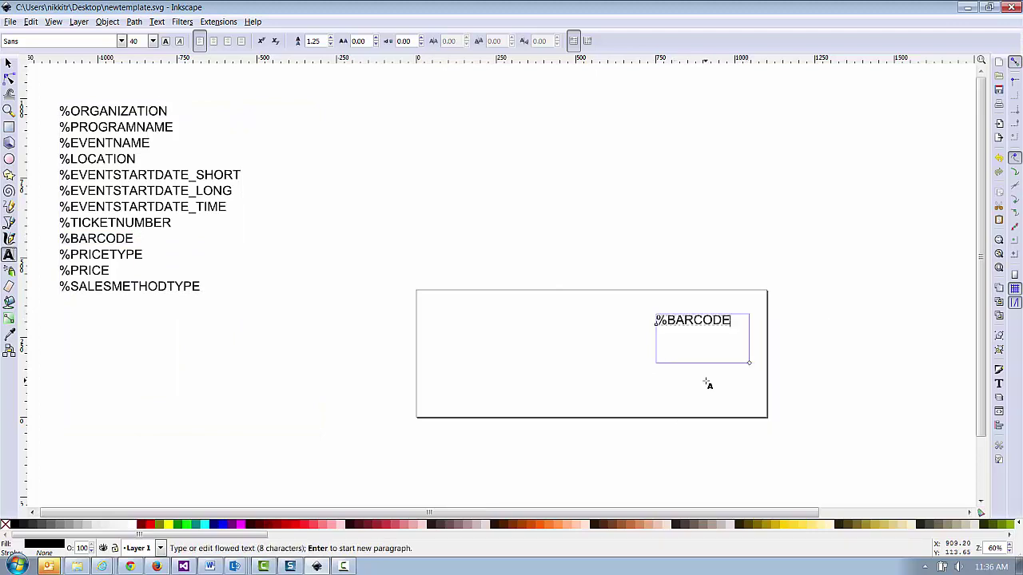
Rotate the %BARCODE text on the page 90° clockwise and move it close to the page's right edge
left_click(8, 62)
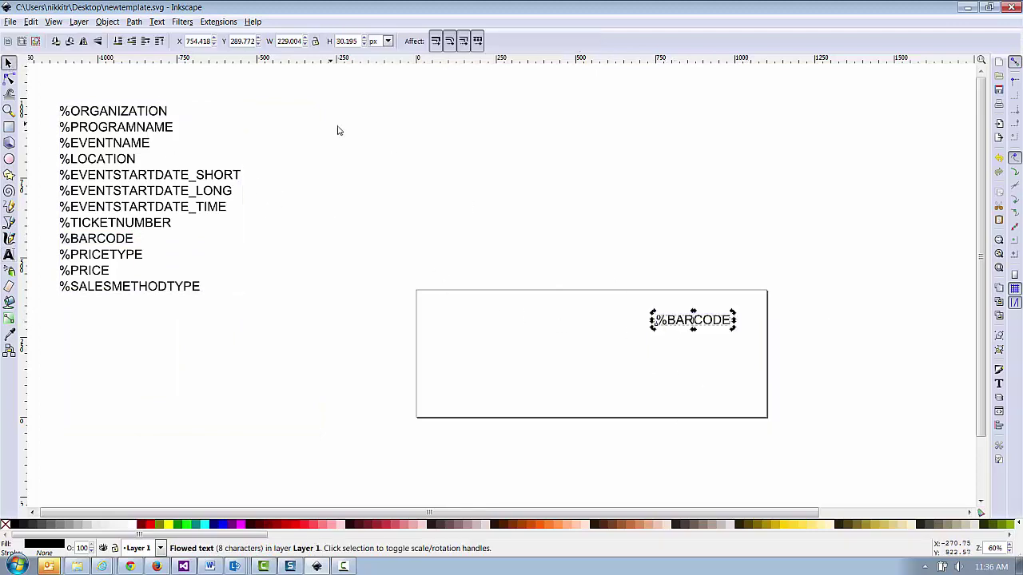
left_click(107, 22)
left_click(151, 222)
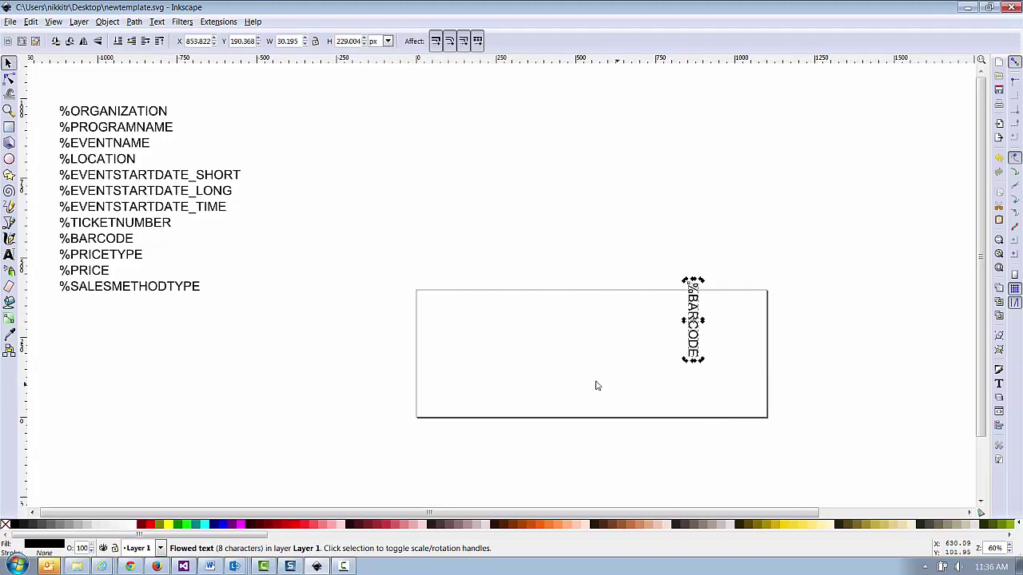
left_click_drag(703, 320, 756, 356)
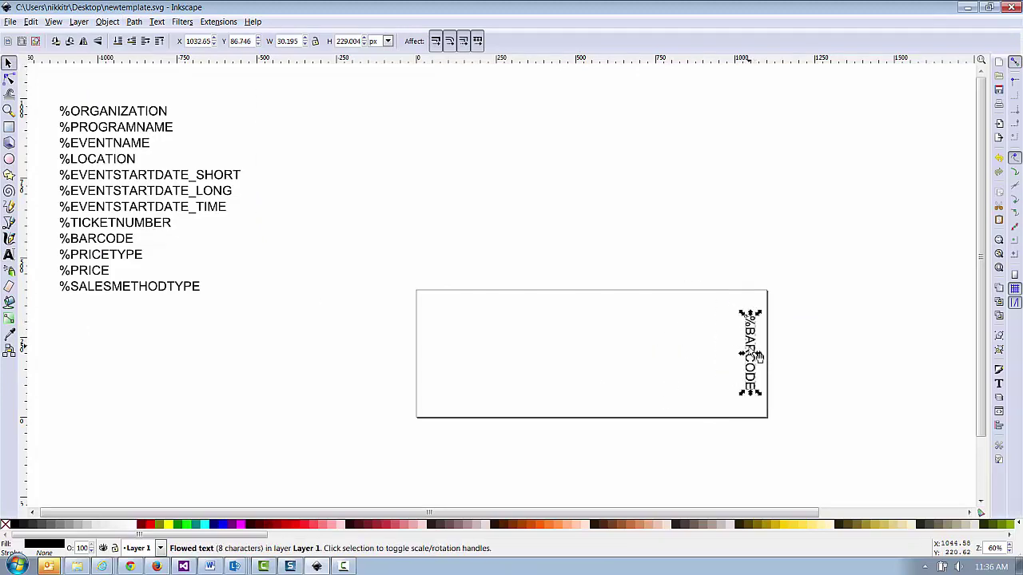
Change the font of the rotated %BARCODE text to 3 of 9 Barcode
double_click(756, 355)
left_click(156, 21)
left_click(164, 35)
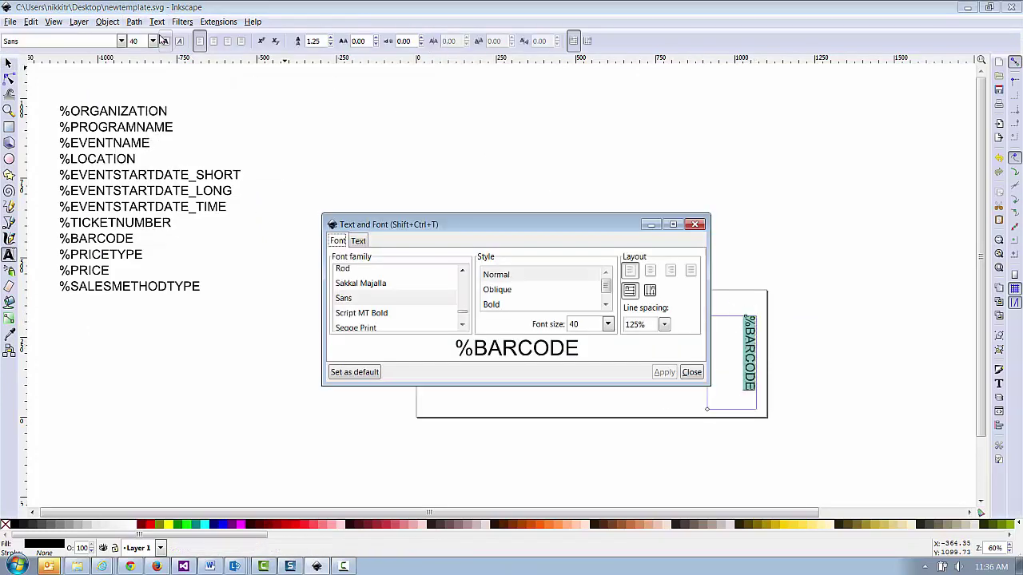
left_click_drag(448, 231, 562, 104)
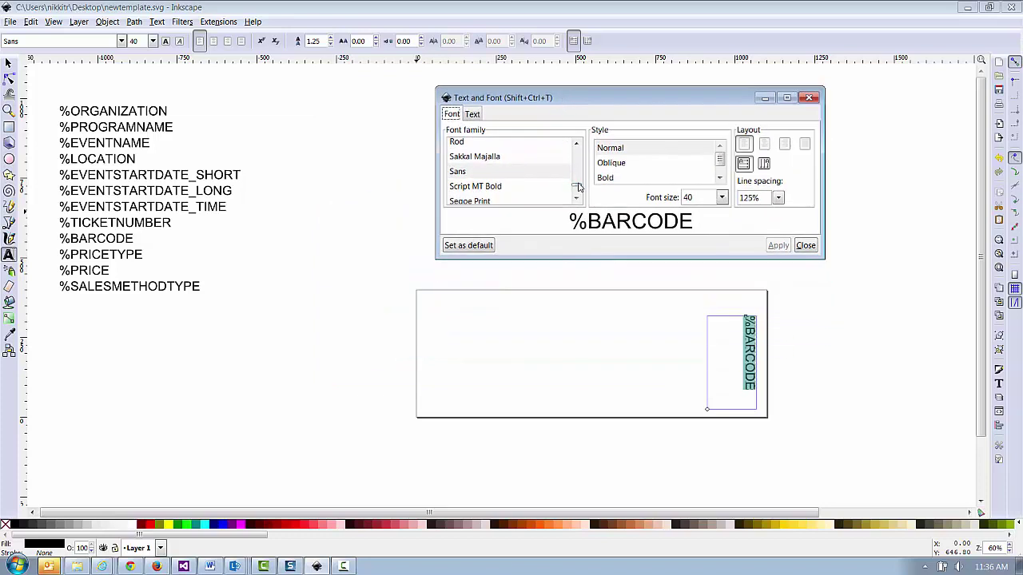
left_click_drag(579, 186, 577, 150)
left_click(532, 146)
left_click(776, 245)
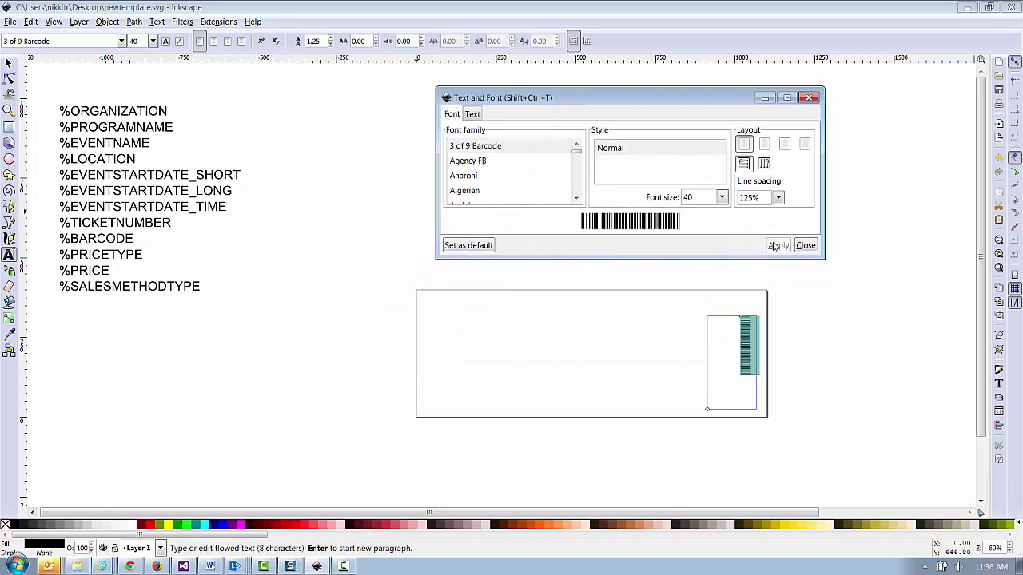
Set the font size of the rotated %BARCODE text to 56 and apply it
left_click(719, 200)
left_click(703, 496)
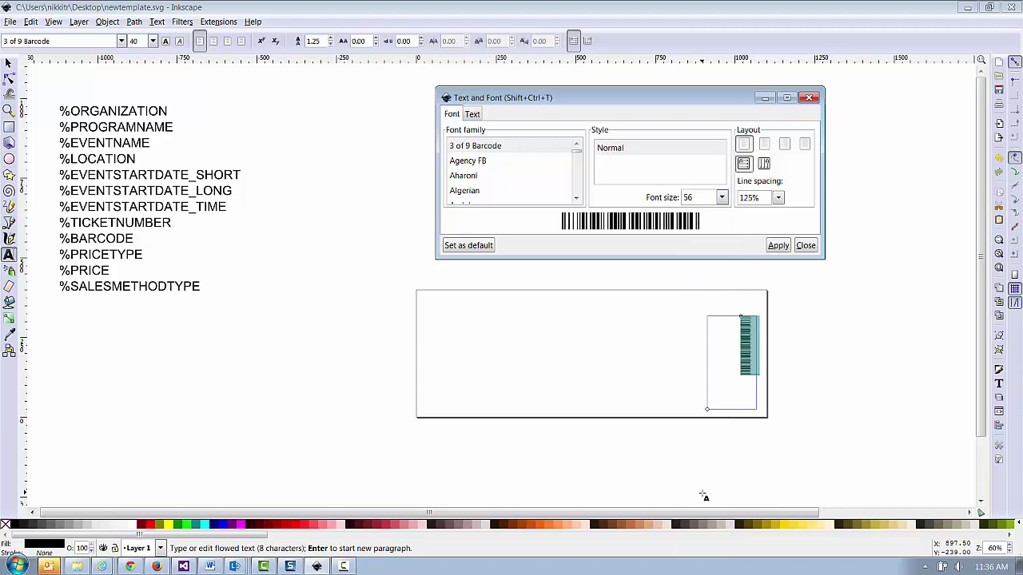
left_click(779, 245)
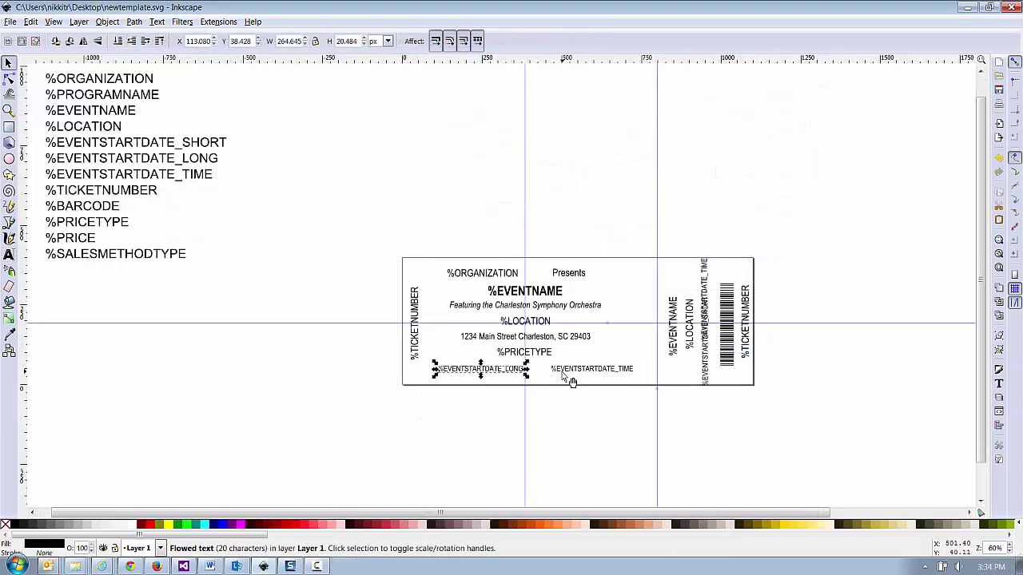
Move the %EVENTSTARTDATE_TIME field on the ticket's bottom line slightly closer to %EVENTSTARTDATE_LONG and deselect it
left_click_drag(572, 382, 566, 382)
left_click(573, 409)
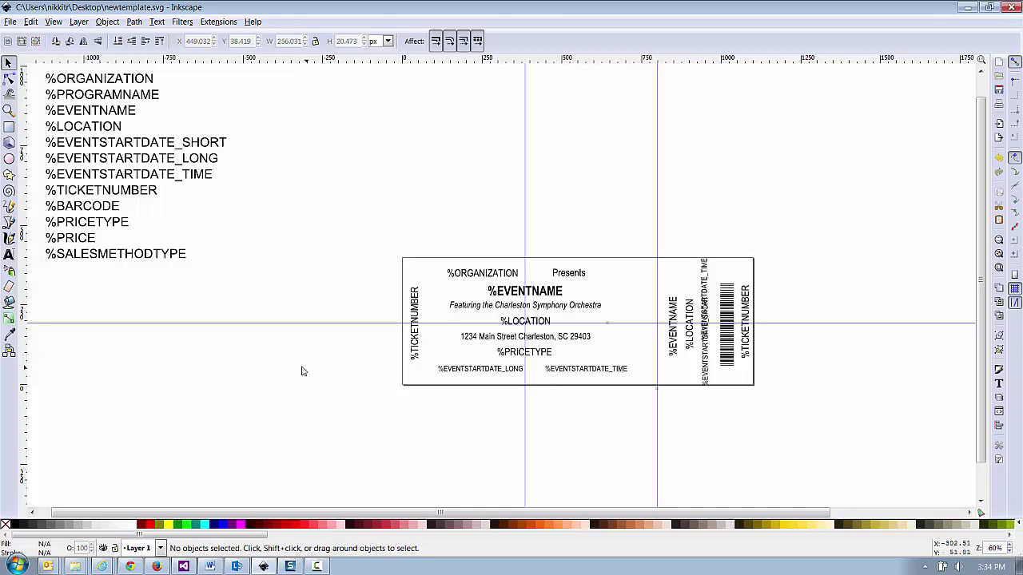
Save the ticket design to the Desktop as newtemplate in Plain SVG (*.svg) format
left_click(10, 21)
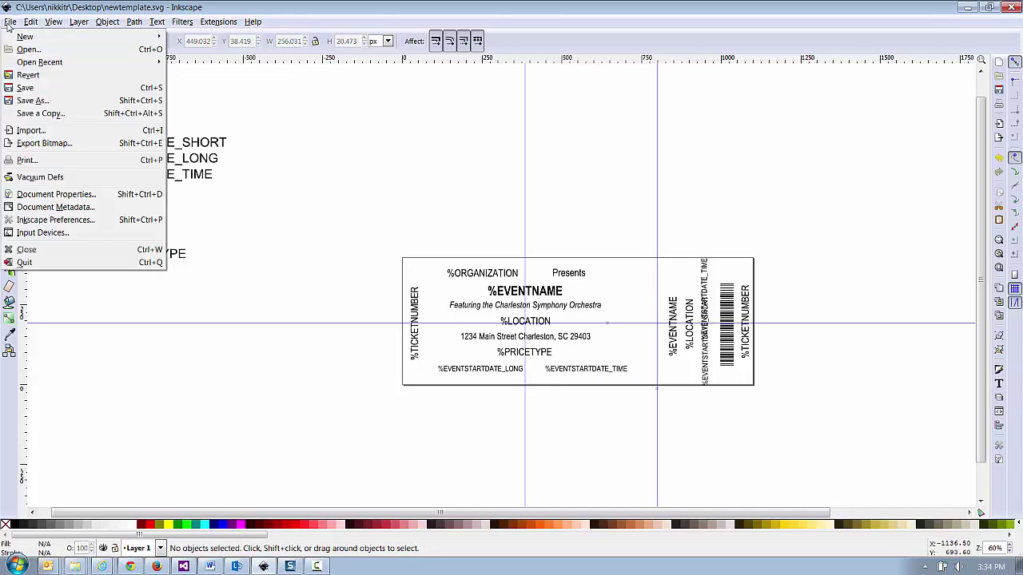
left_click(33, 100)
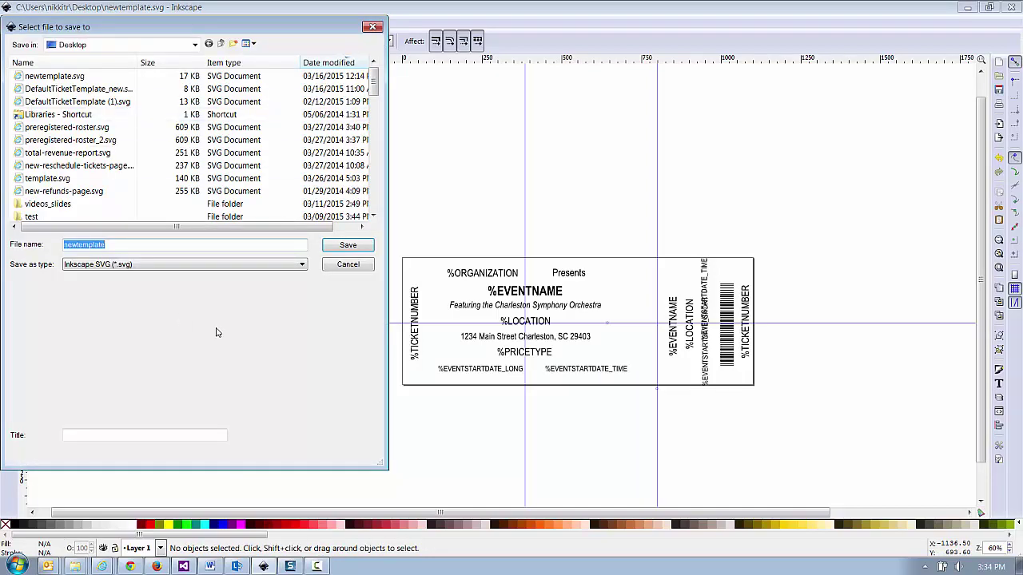
left_click(302, 265)
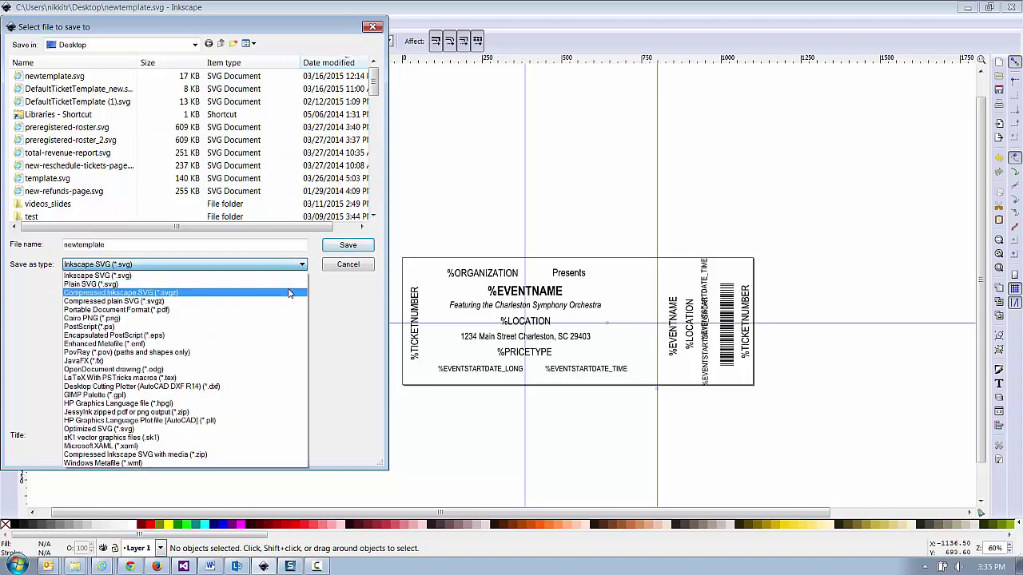
left_click(288, 284)
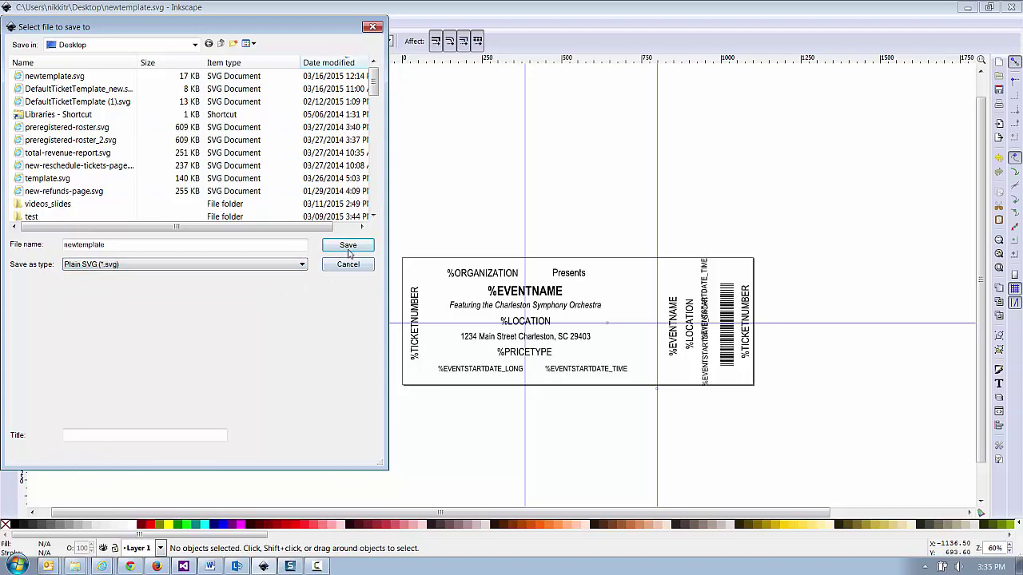
left_click(349, 245)
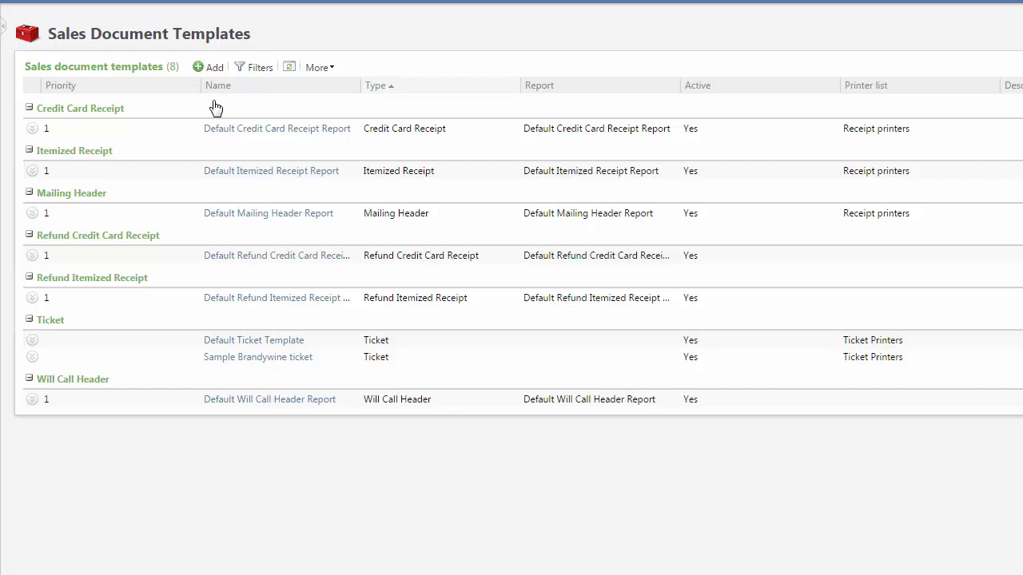
In Altru, add a sales document template named Performing Arts Event Ticket, with description "For theater events" and type Ticket
left_click(216, 68)
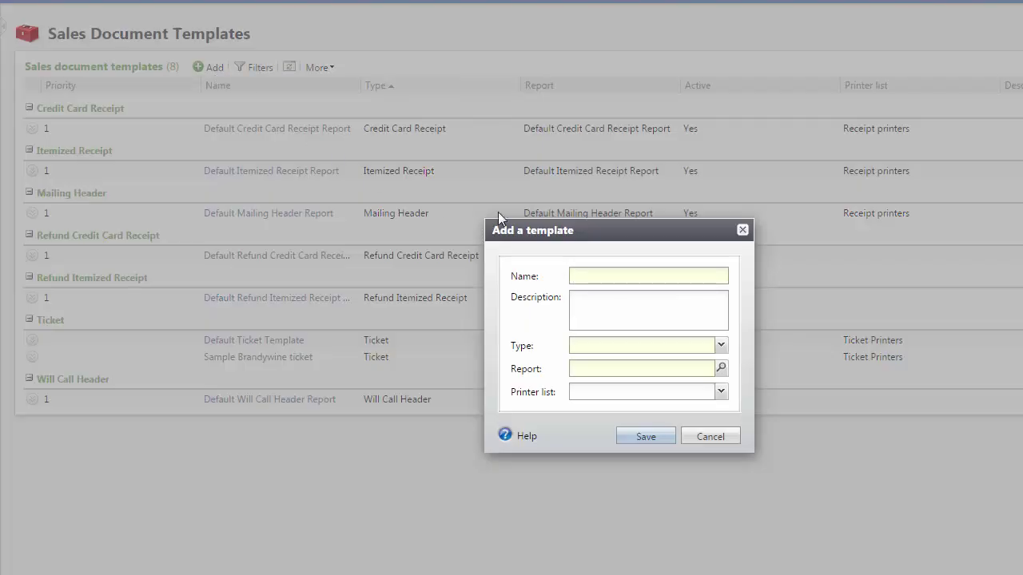
left_click(579, 275)
type("Performing Arts Event Ticket")
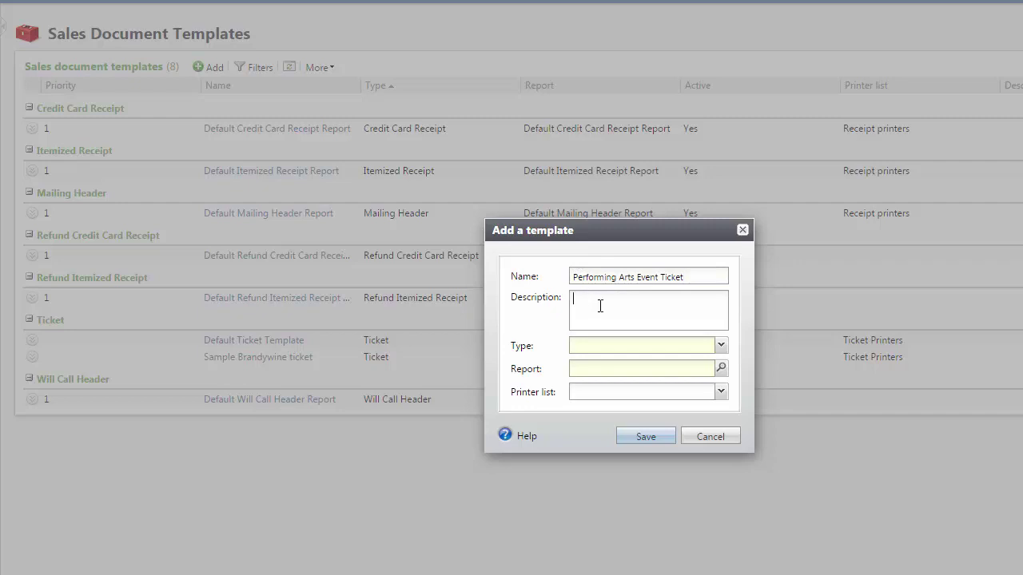
type("For theater events")
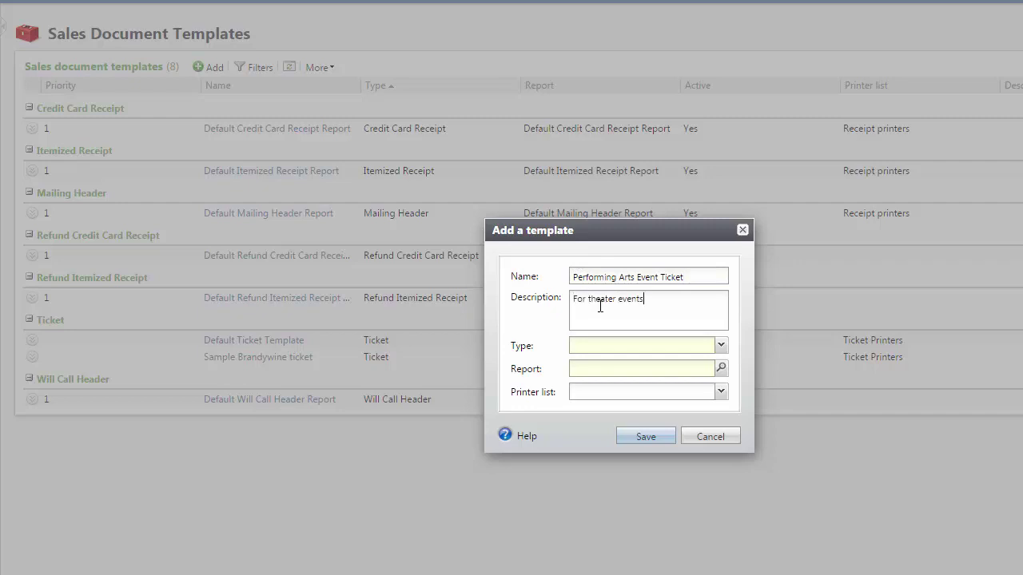
left_click(720, 346)
left_click(718, 364)
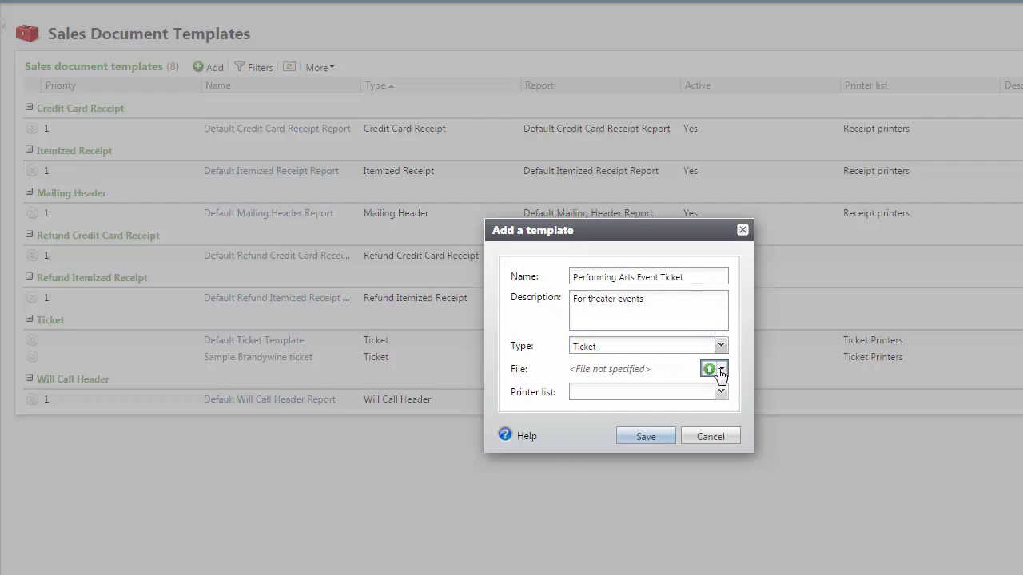
Attach newtemplate.svg from the Desktop to the new template, assign the Ticket Printers list, and save the template
left_click(713, 369)
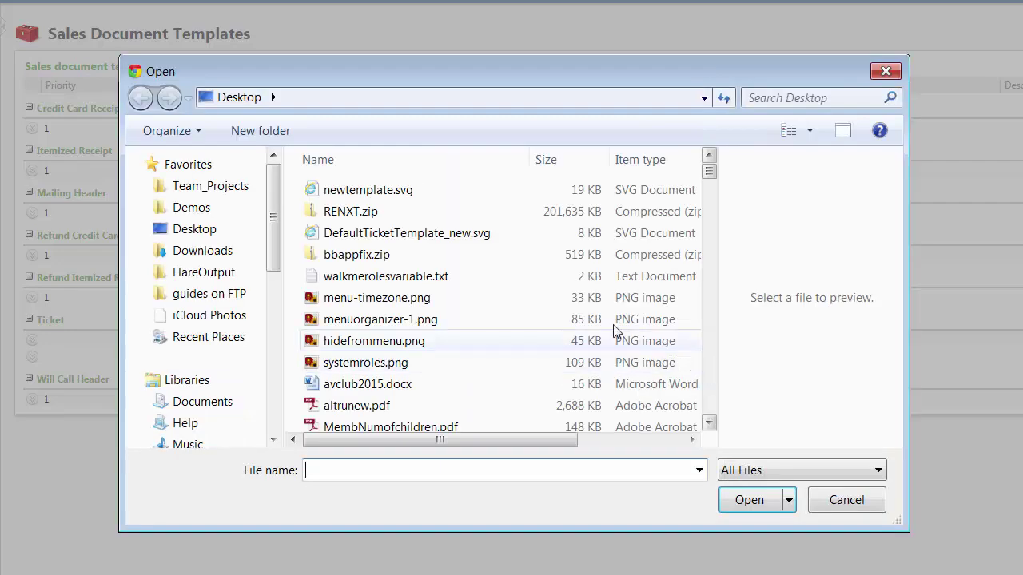
left_click(414, 192)
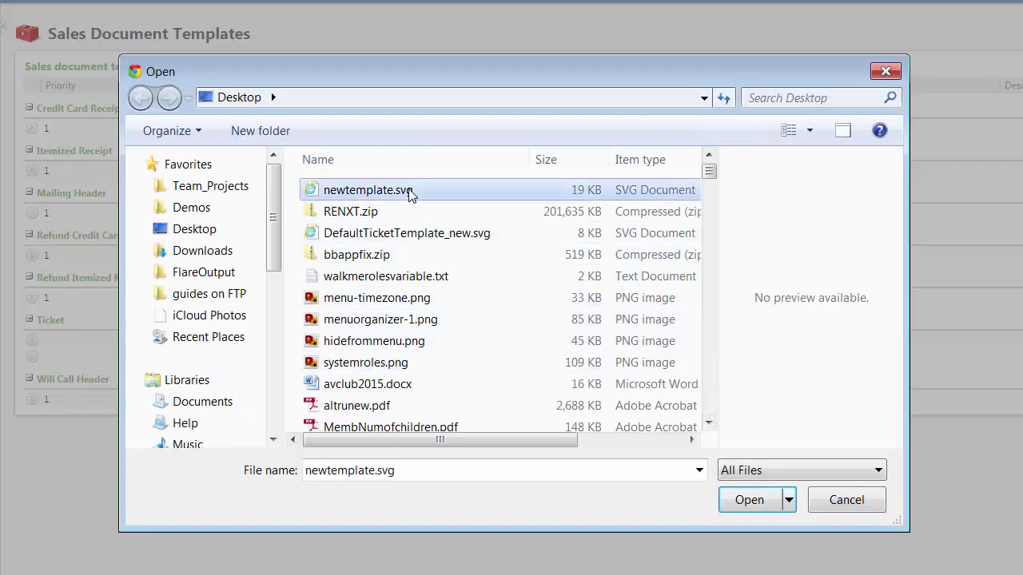
left_click(740, 498)
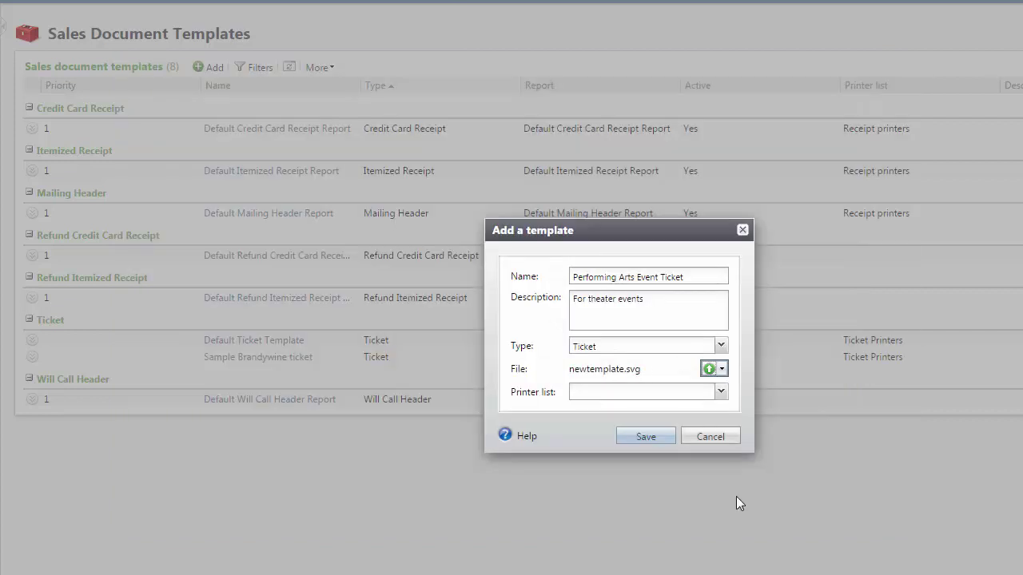
left_click(720, 392)
left_click(687, 445)
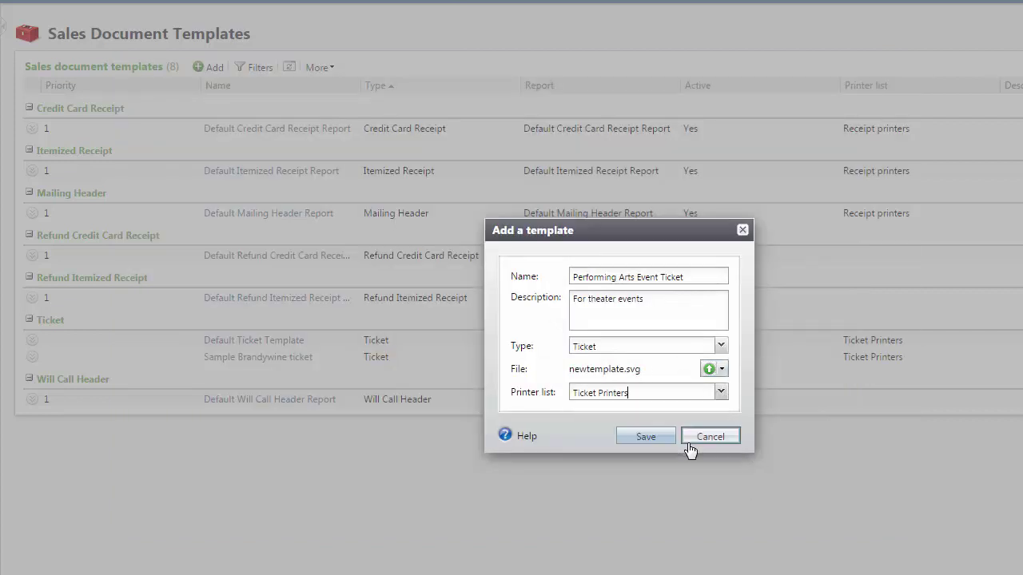
left_click(646, 437)
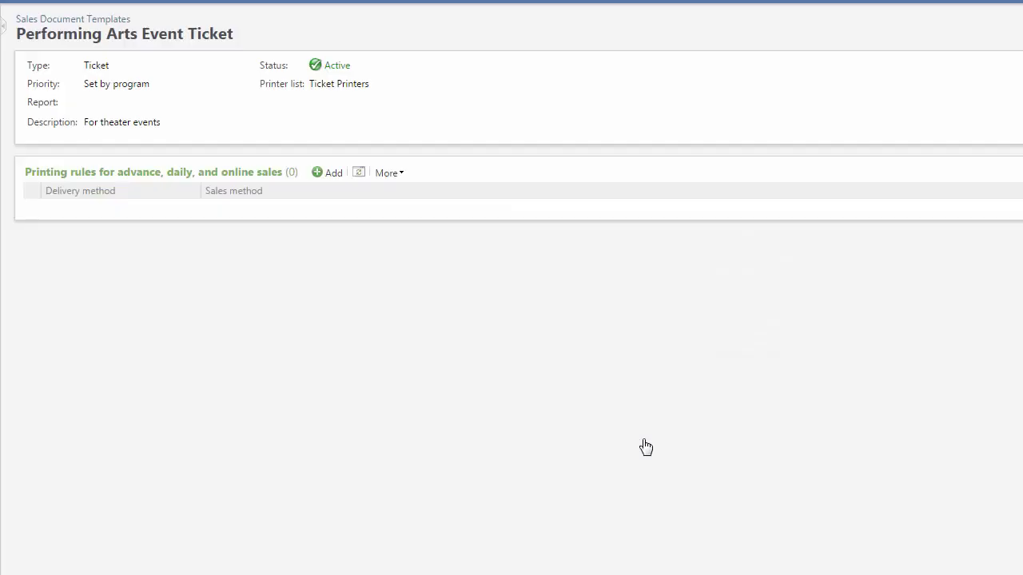
Open a new printing rule for the Performing Arts Event Ticket template
left_click(331, 177)
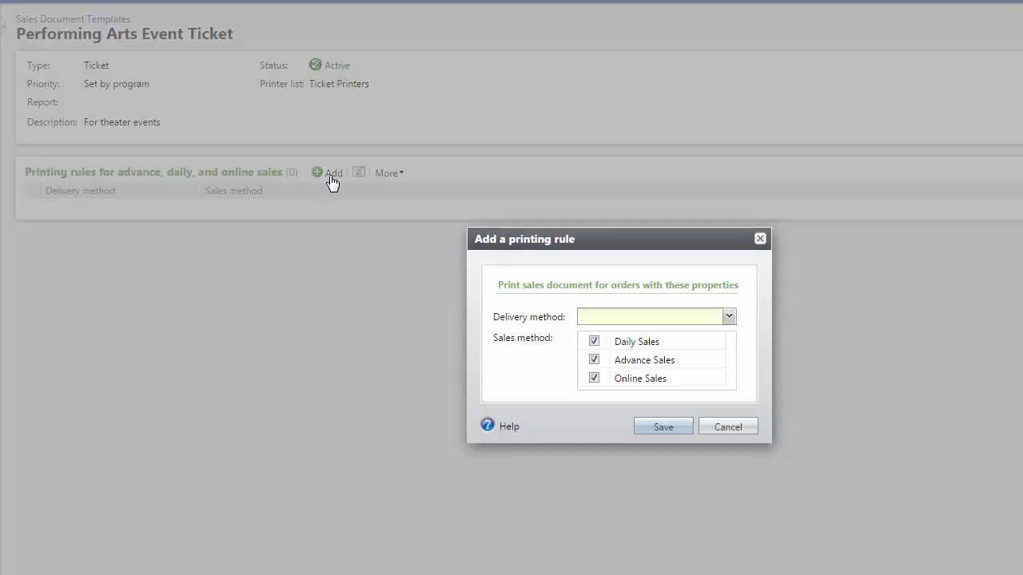